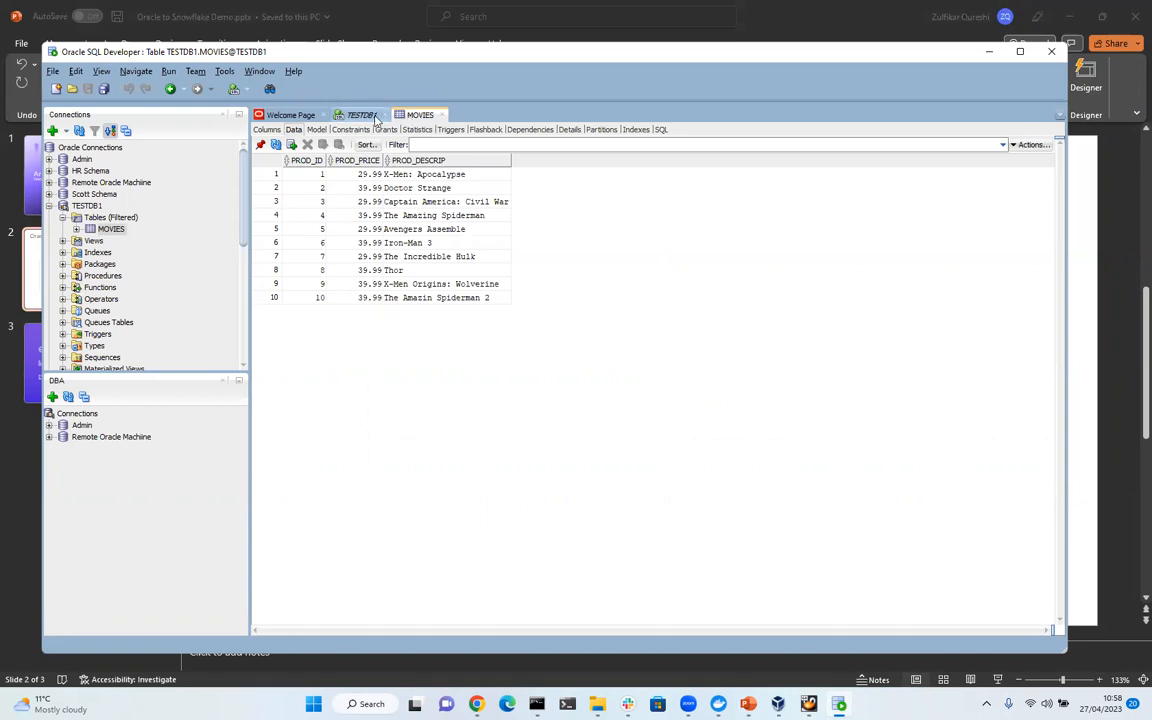
Check the TESTDB1 source in SQL Developer and the ZQ_DB schemas in the Snowflake worksheet, and return to the Arcion sign-in page
left_click(366, 116)
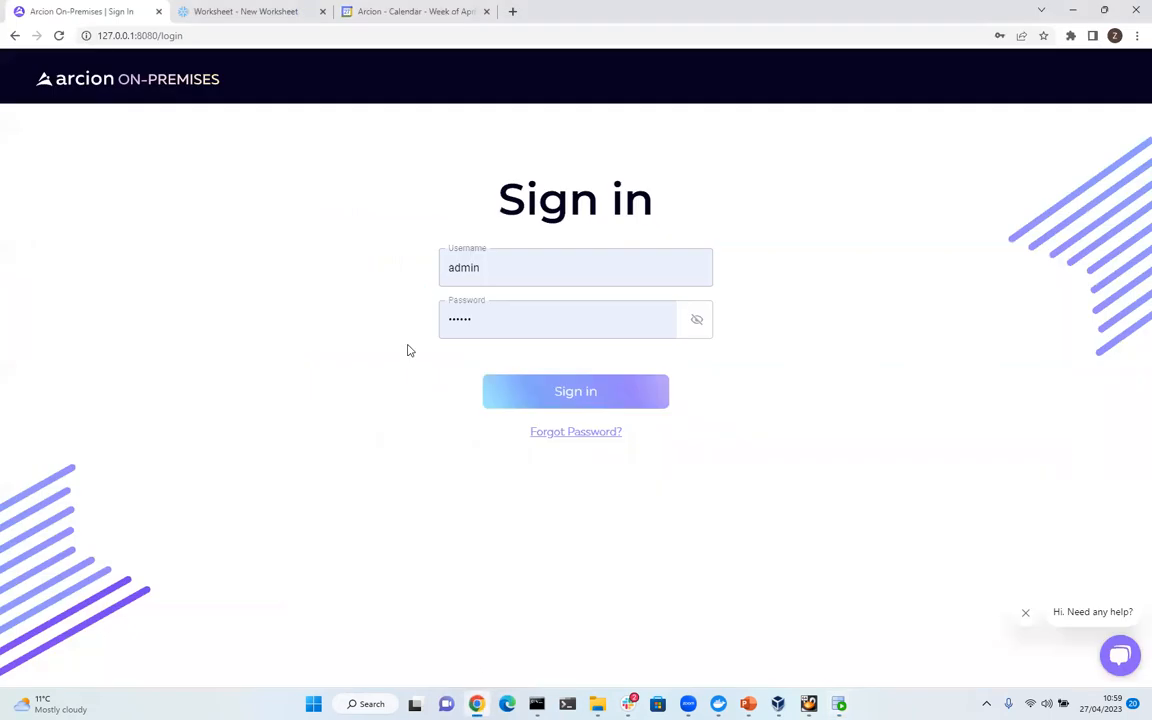
key("ctrl+Tab")
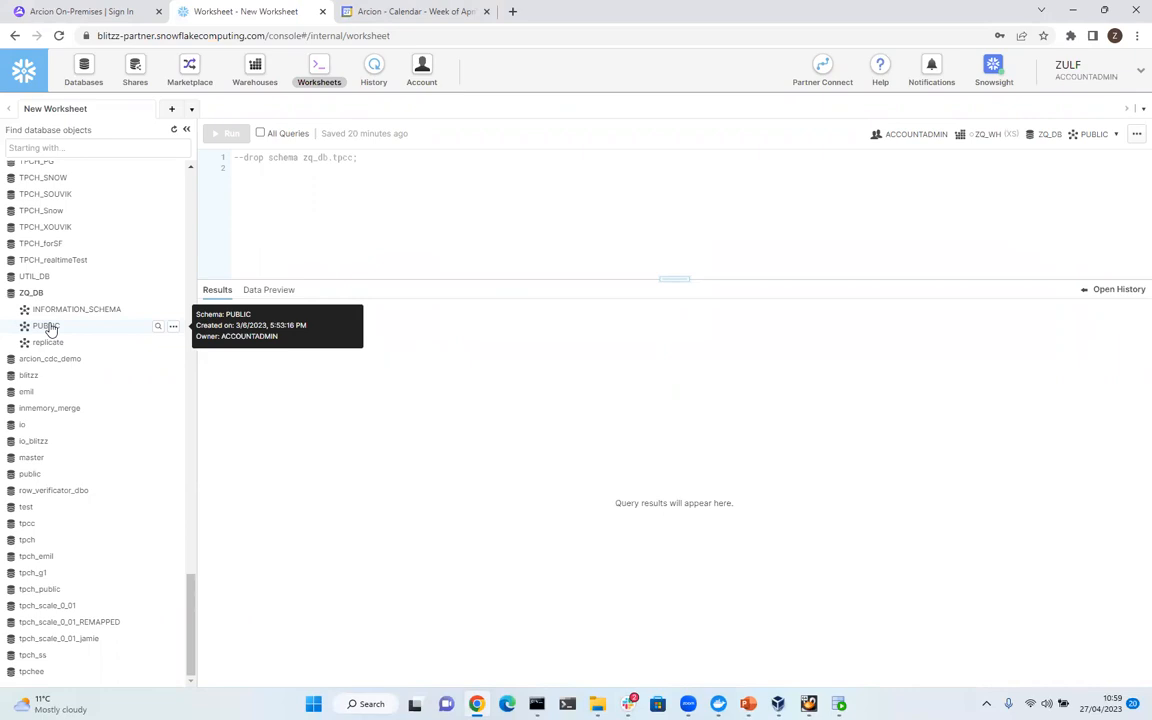
left_click(85, 11)
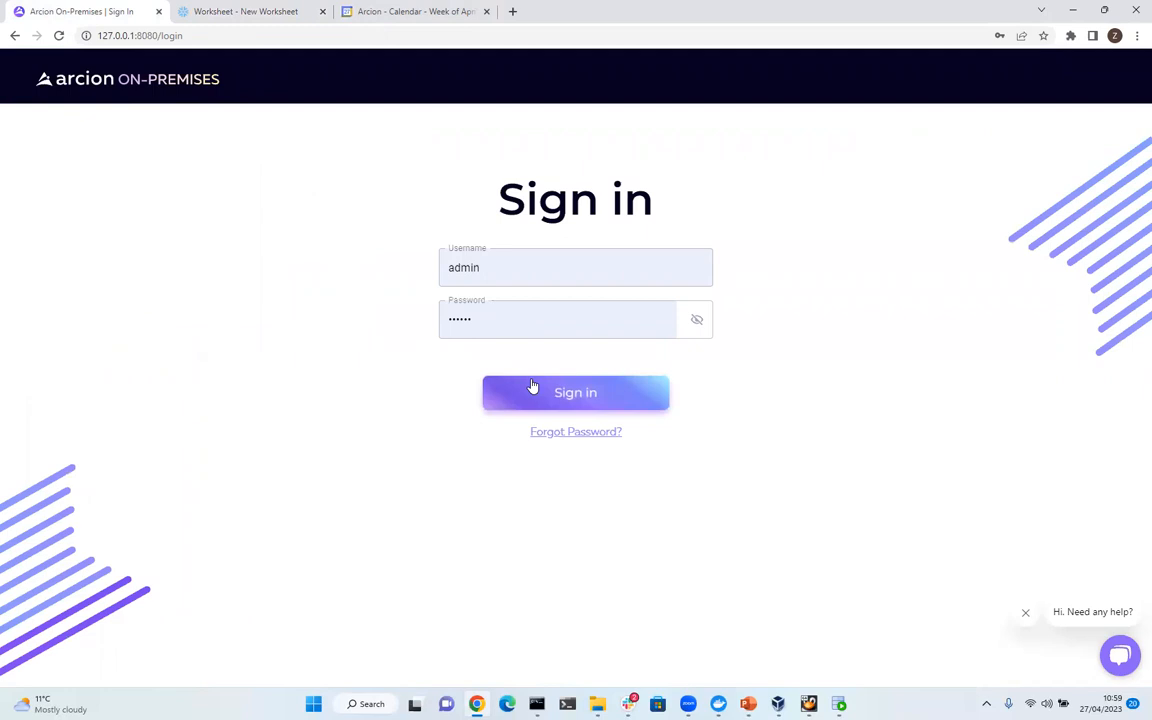
Check the docker-gui containers in Docker Desktop, and sign in to Arcion On-Premises with the prefilled credentials
left_click(718, 704)
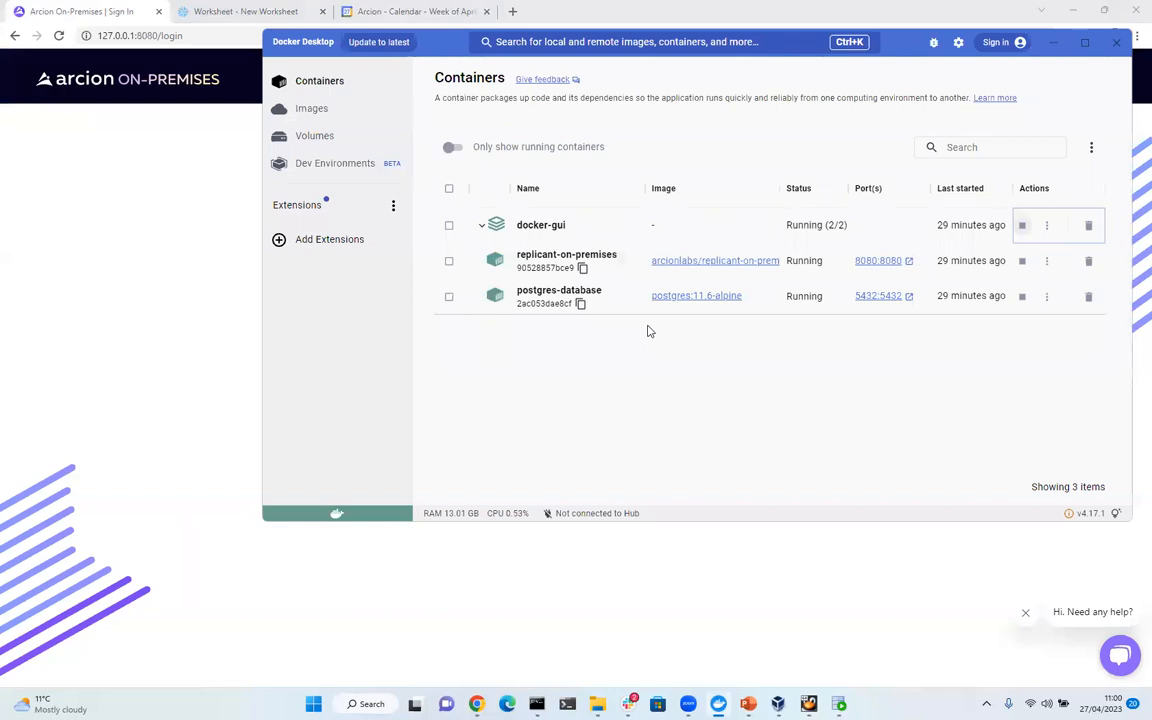
left_click(1047, 45)
left_click(566, 403)
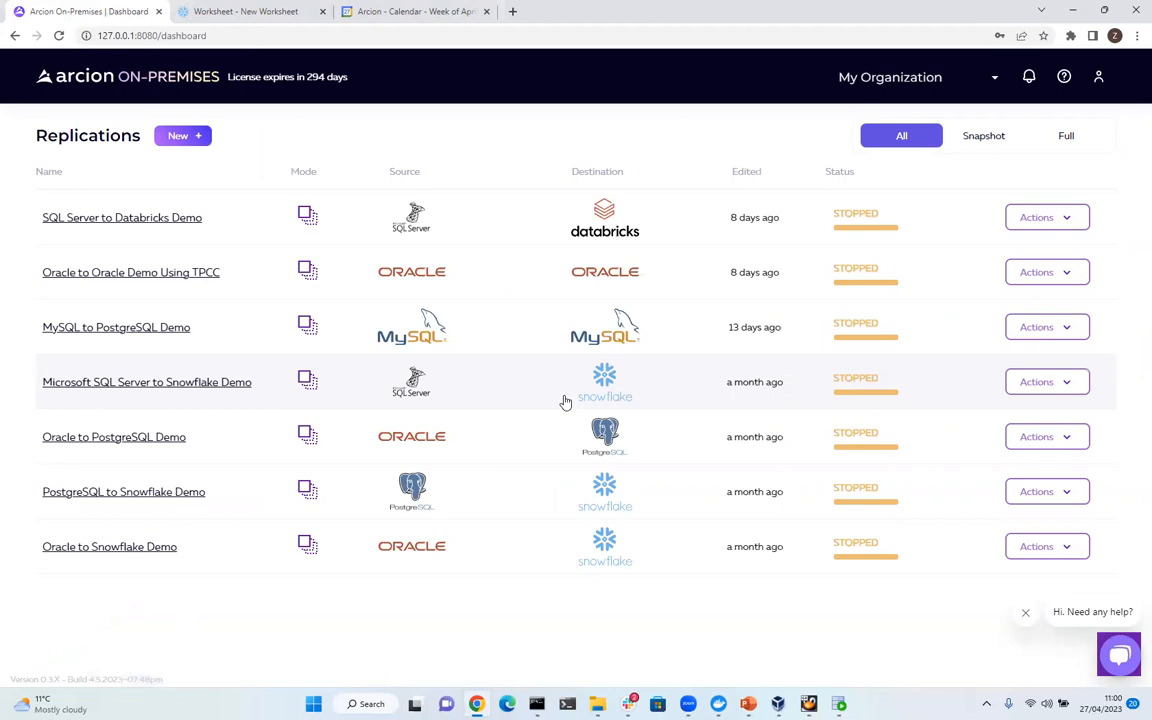
Create a new replication named "Arcion Demo" with the description "Oracle to Snowflake"
left_click(177, 139)
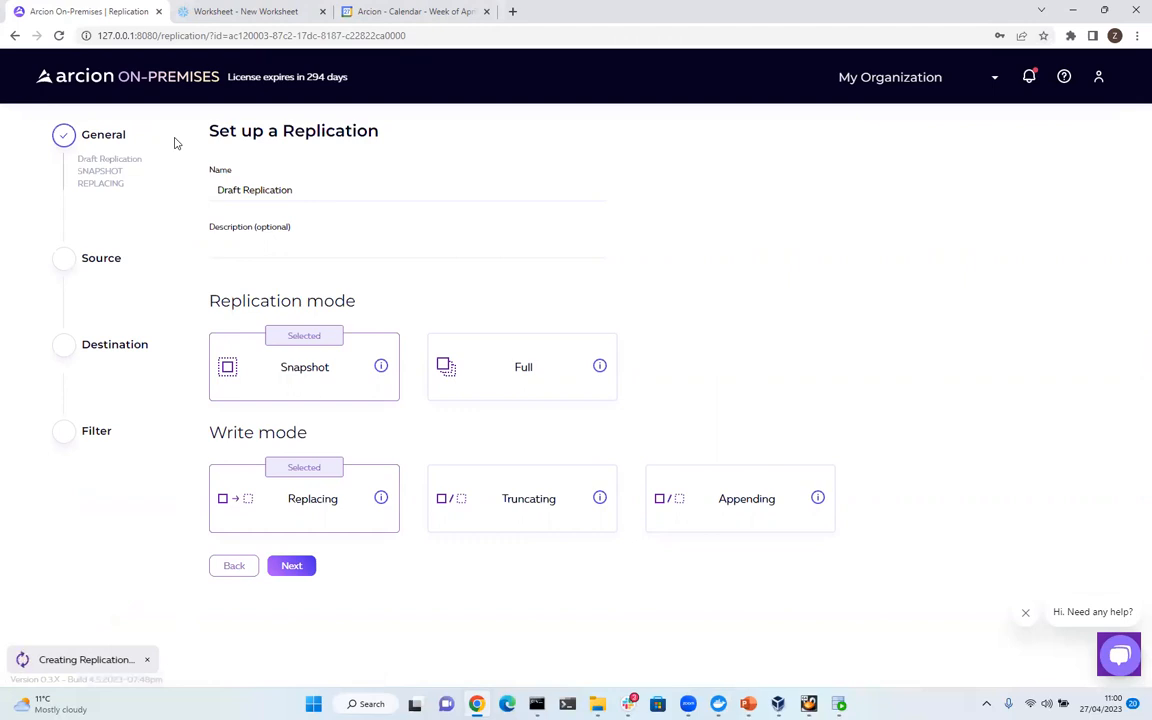
left_click_drag(292, 189, 211, 195)
type("A")
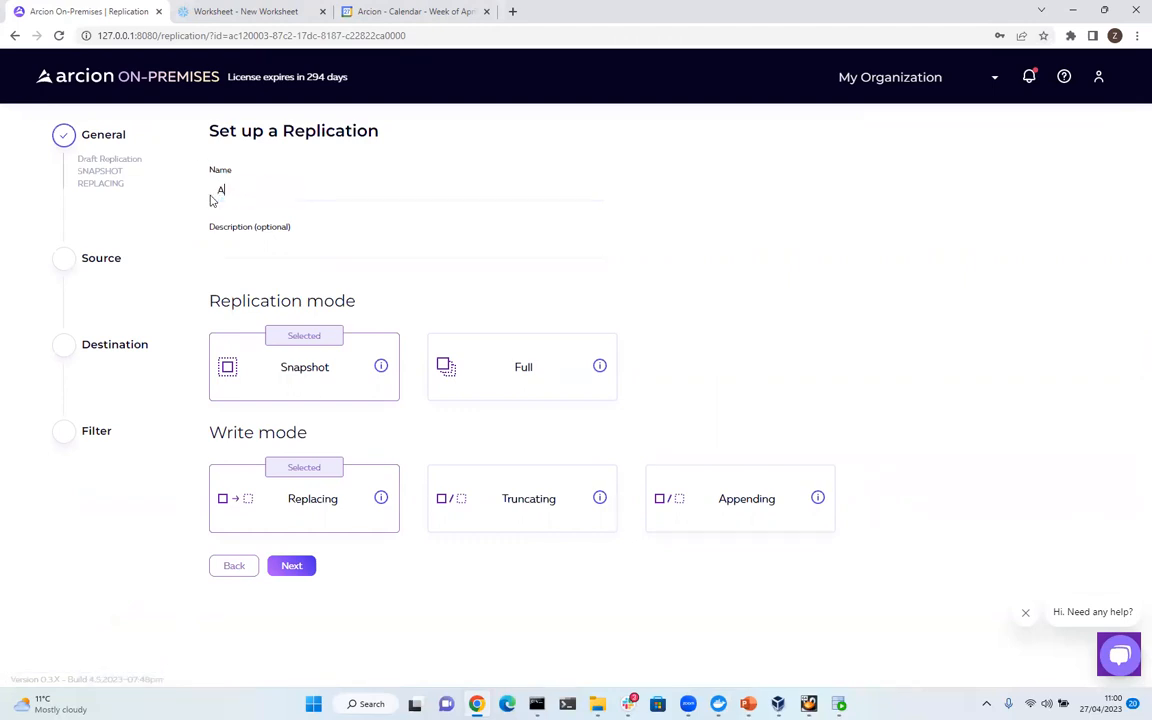
type("rcion Demo")
left_click(310, 246)
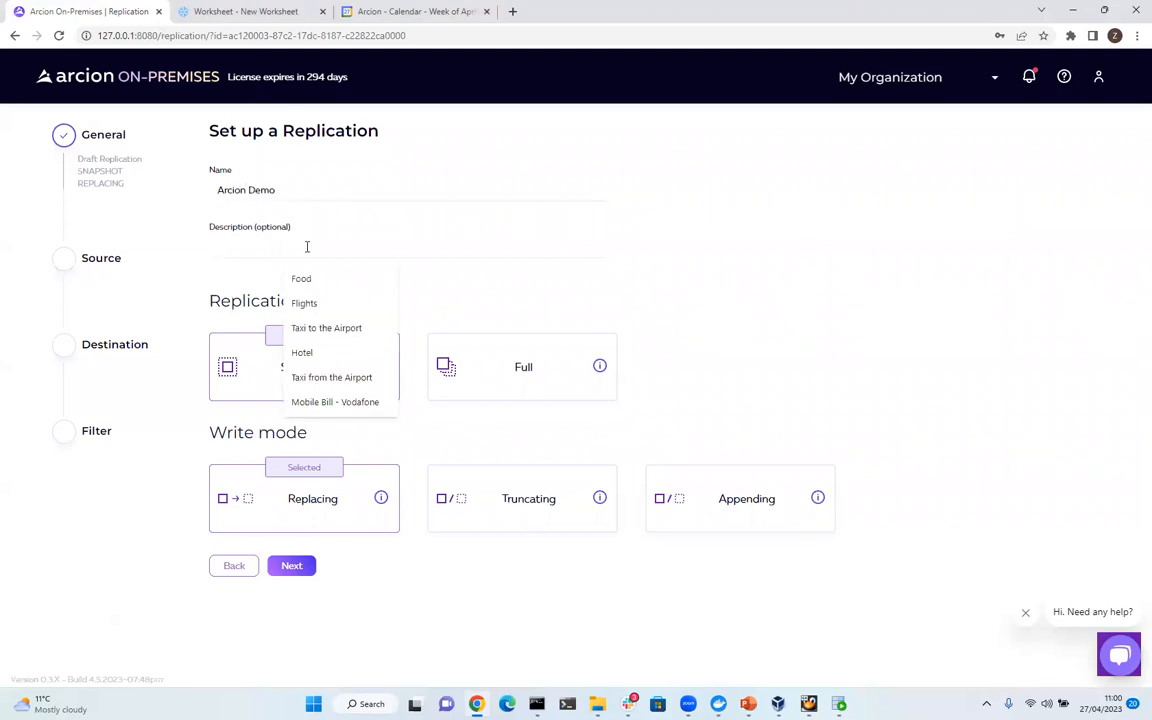
type("Oracle to Snow")
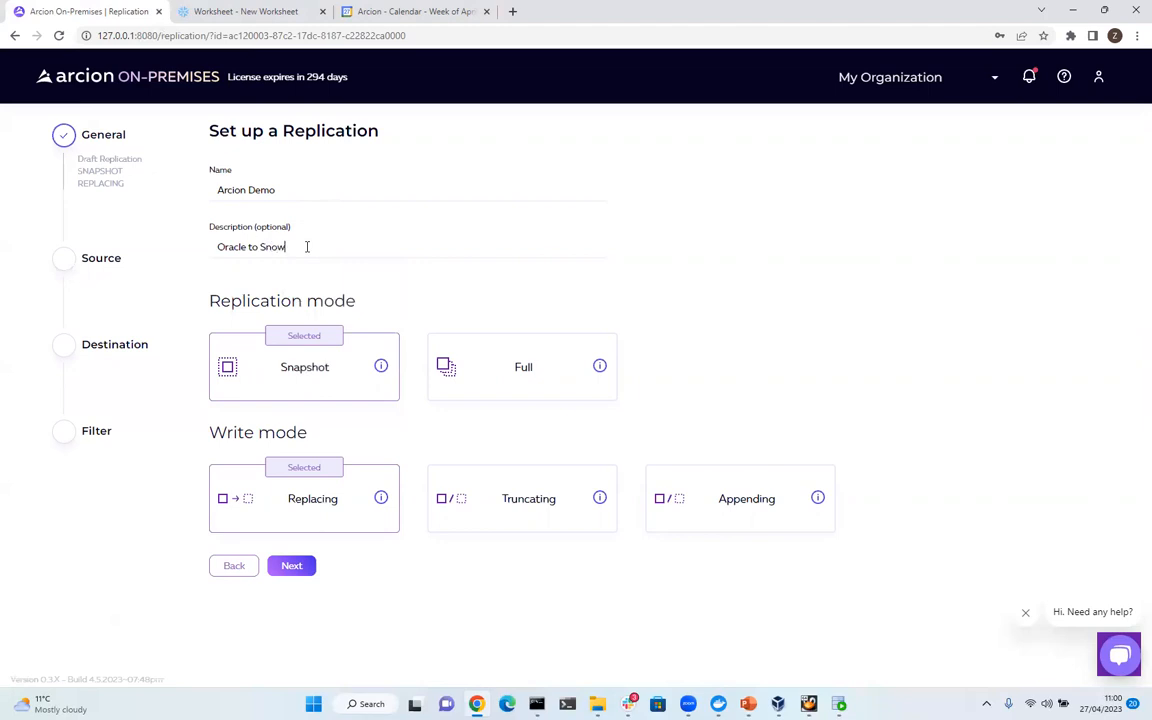
type("flake")
Set the replication mode to Full, keep the write mode at Replacing, and continue to the source selection
mouse_move(381, 369)
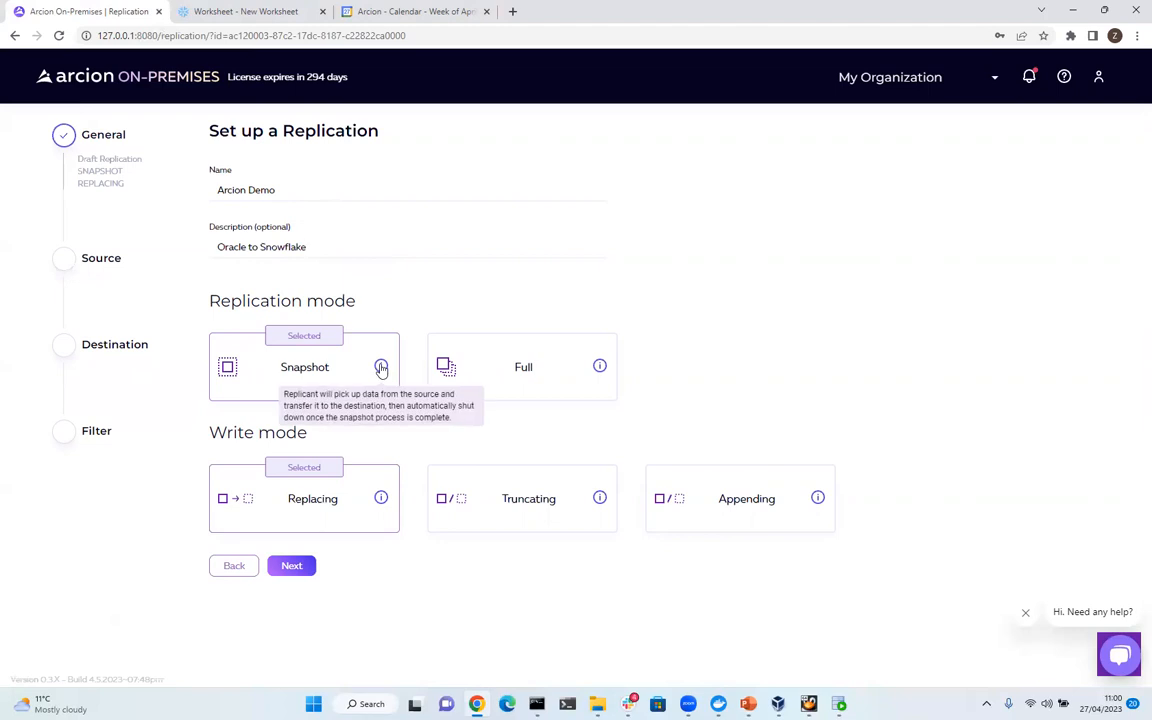
mouse_move(594, 372)
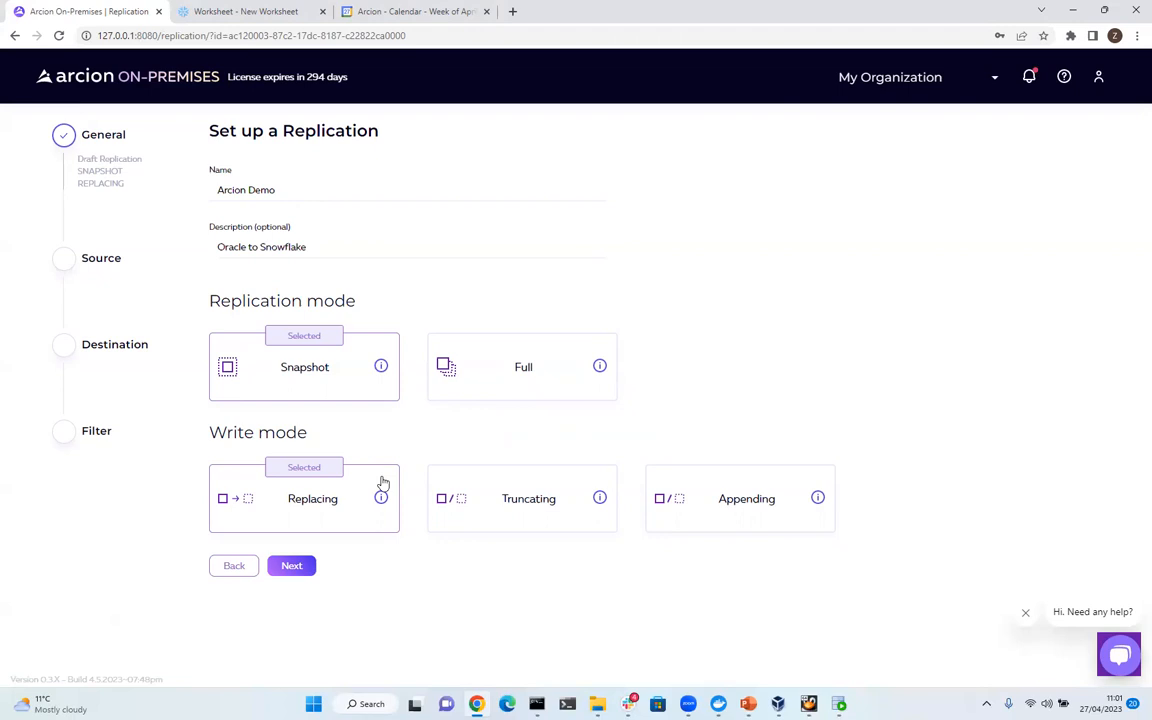
mouse_move(382, 500)
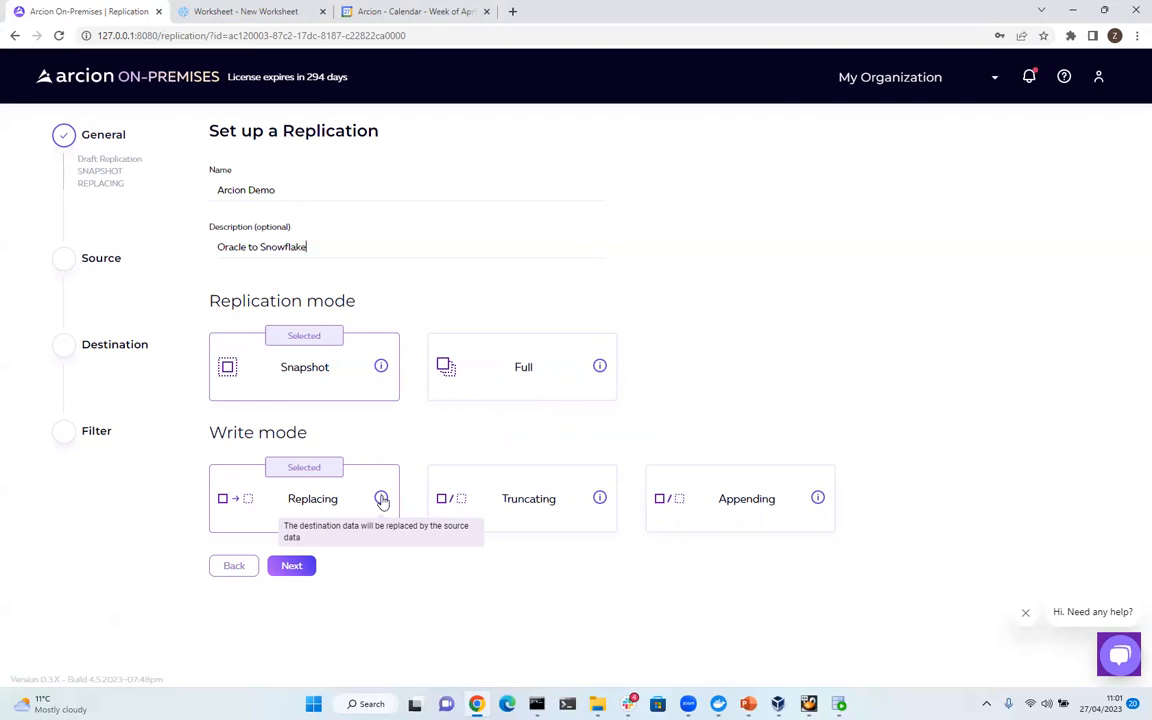
mouse_move(601, 500)
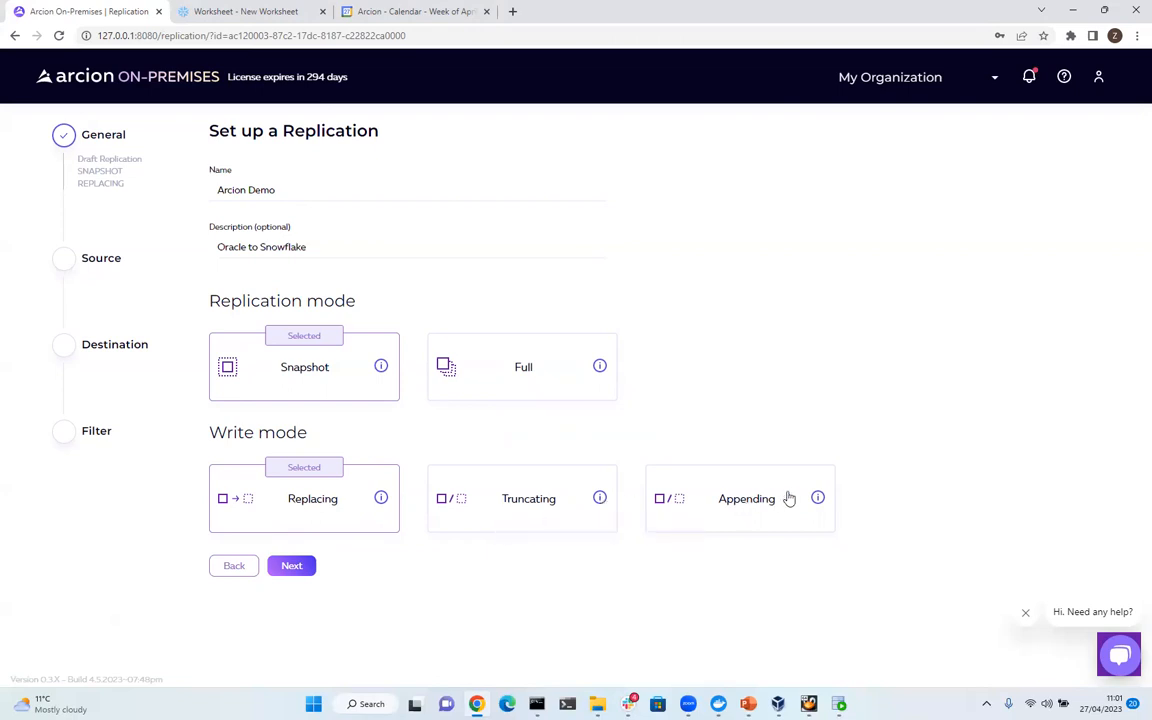
mouse_move(817, 500)
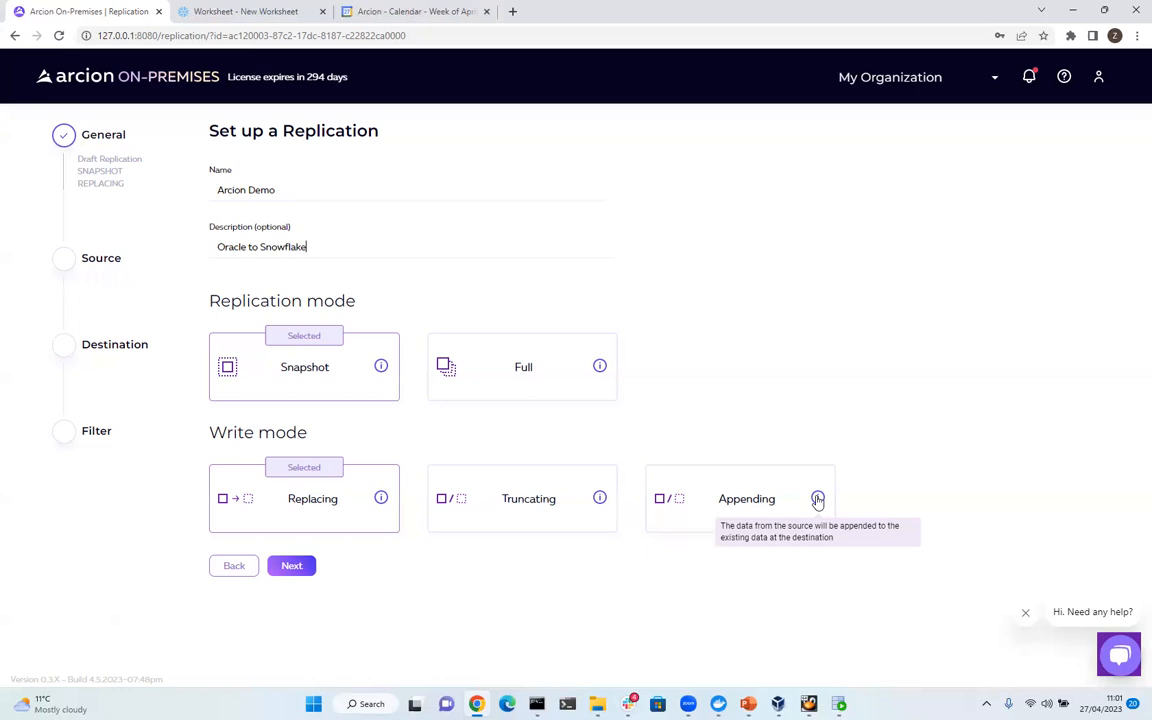
left_click(545, 367)
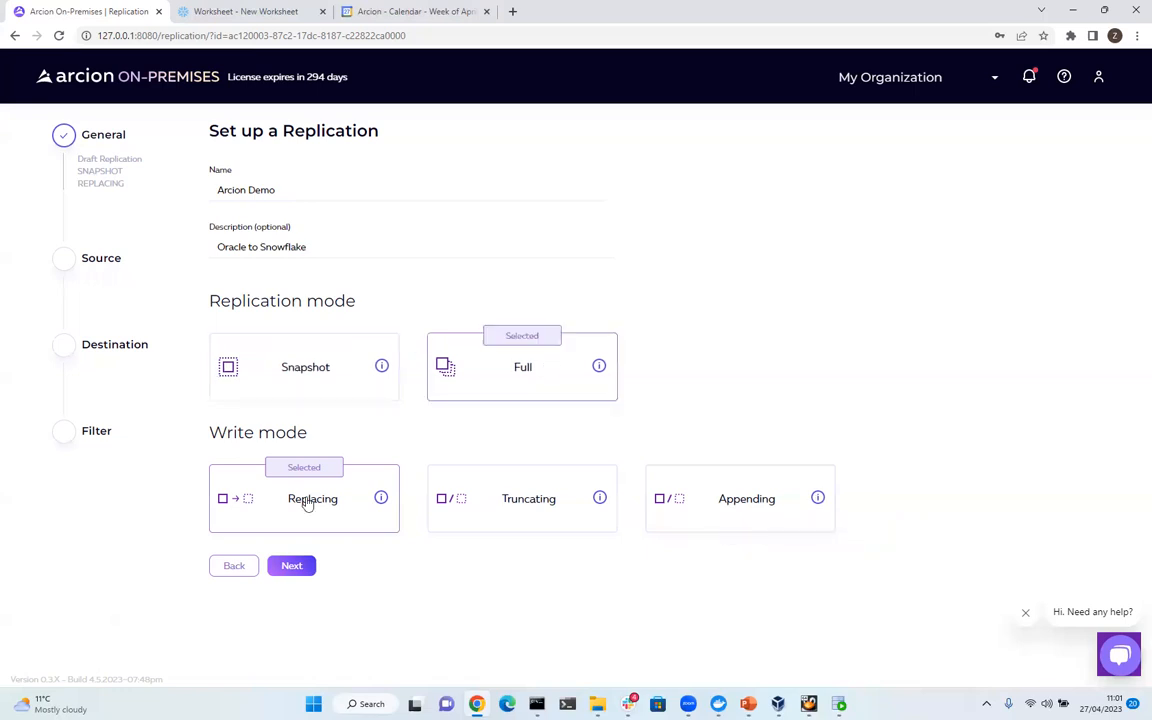
left_click(293, 567)
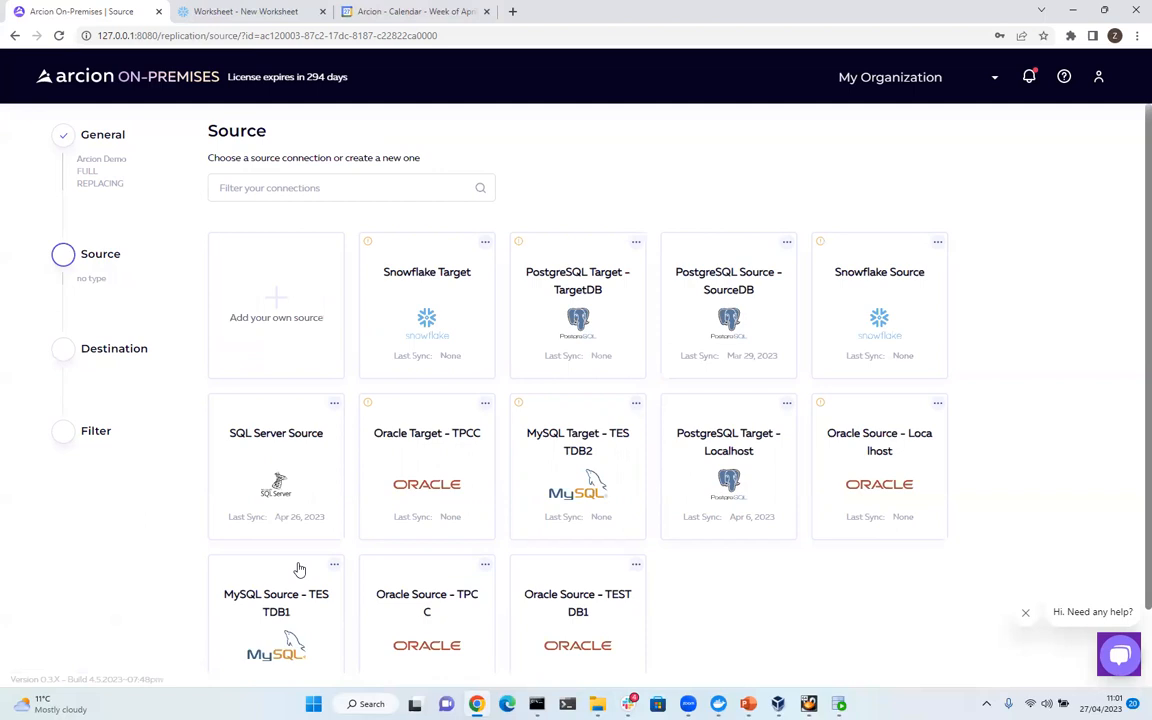
Examine the connection form for a new Oracle source and its traditional database setup guide, and return to the source list
left_click(270, 317)
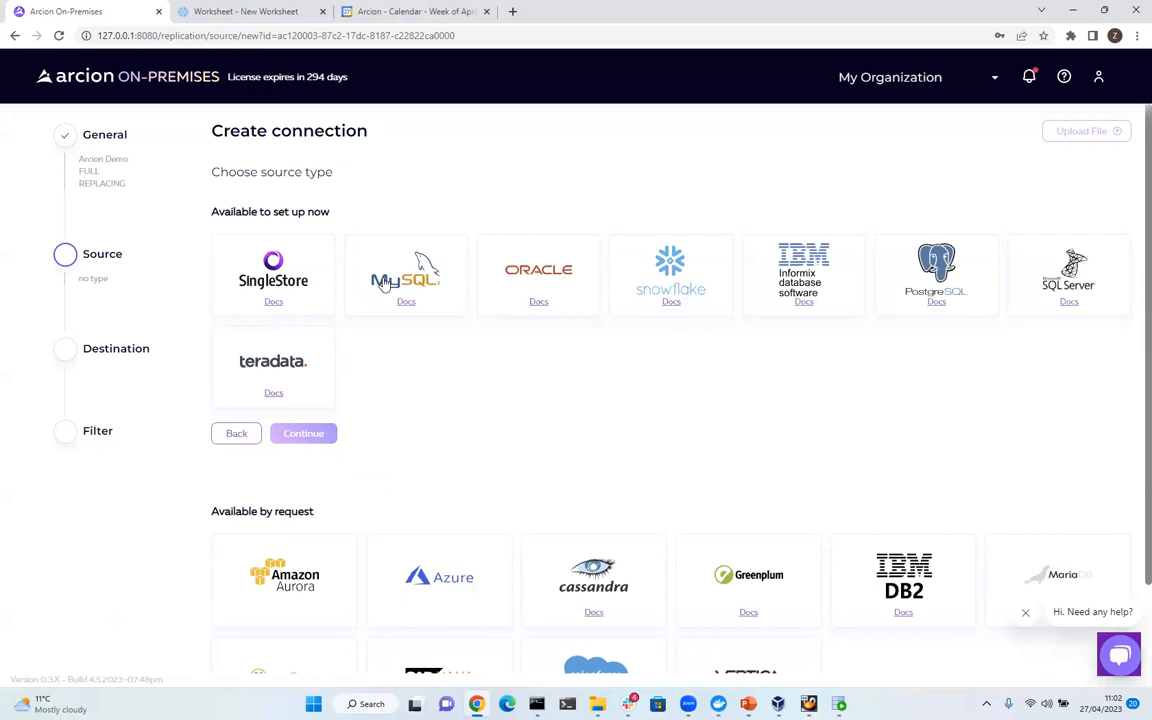
left_click(540, 266)
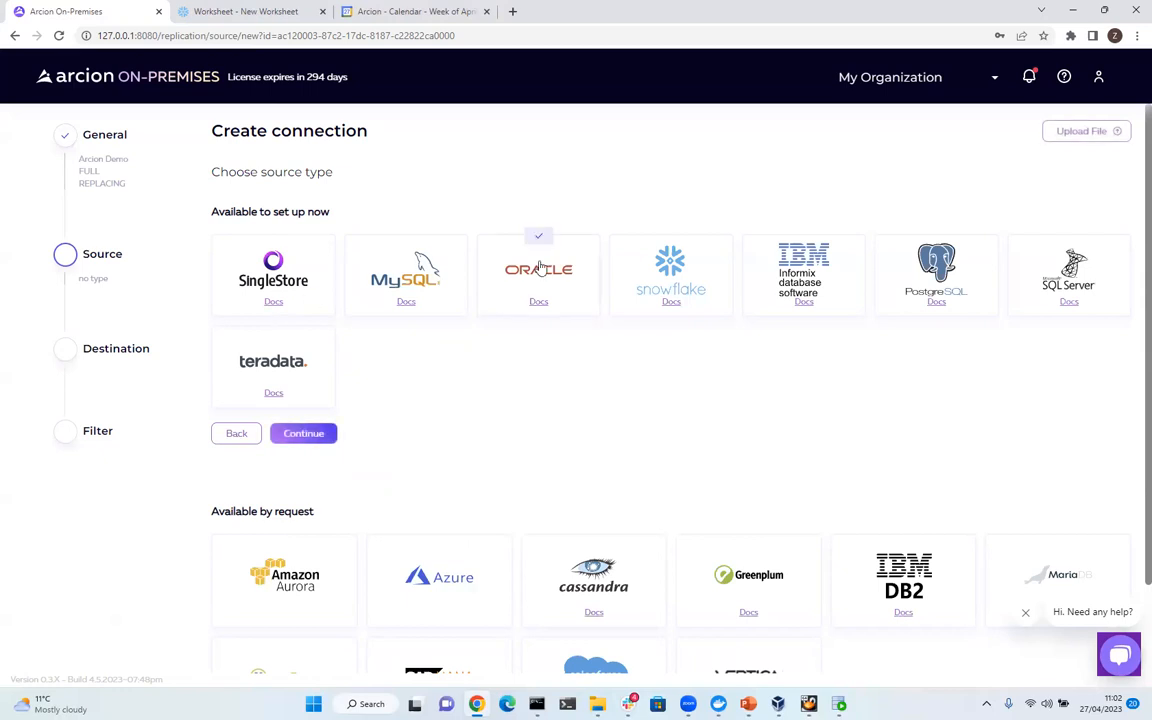
left_click(301, 437)
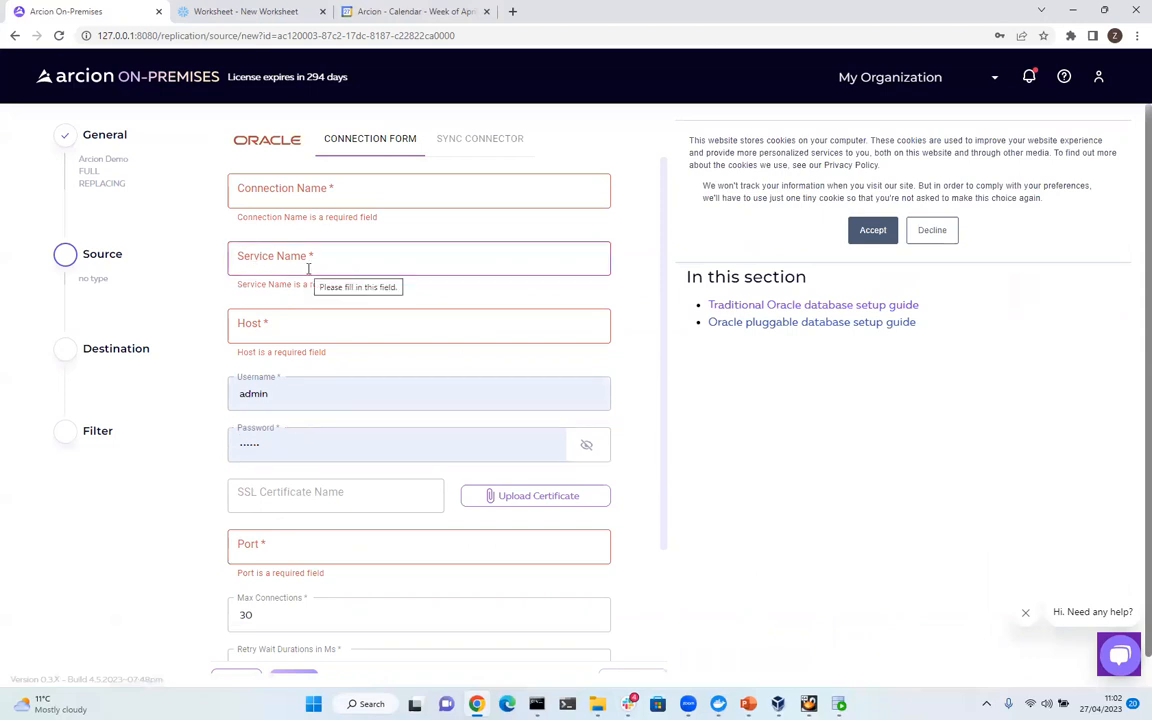
left_click(873, 231)
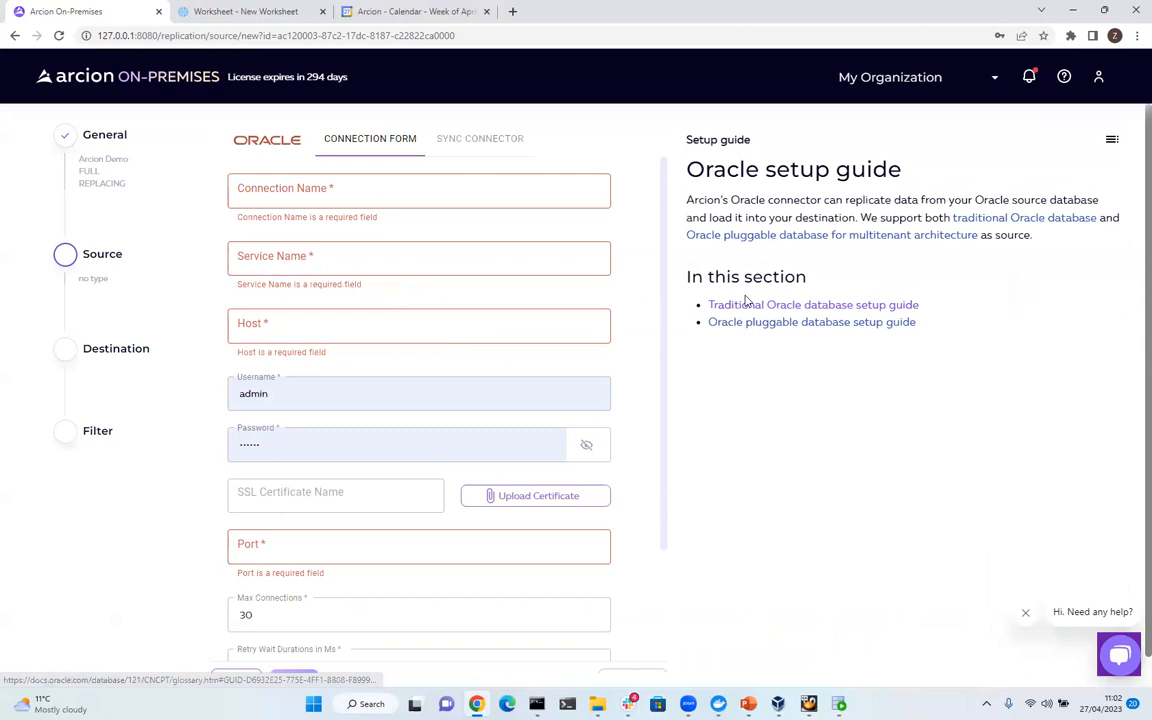
left_click(755, 306)
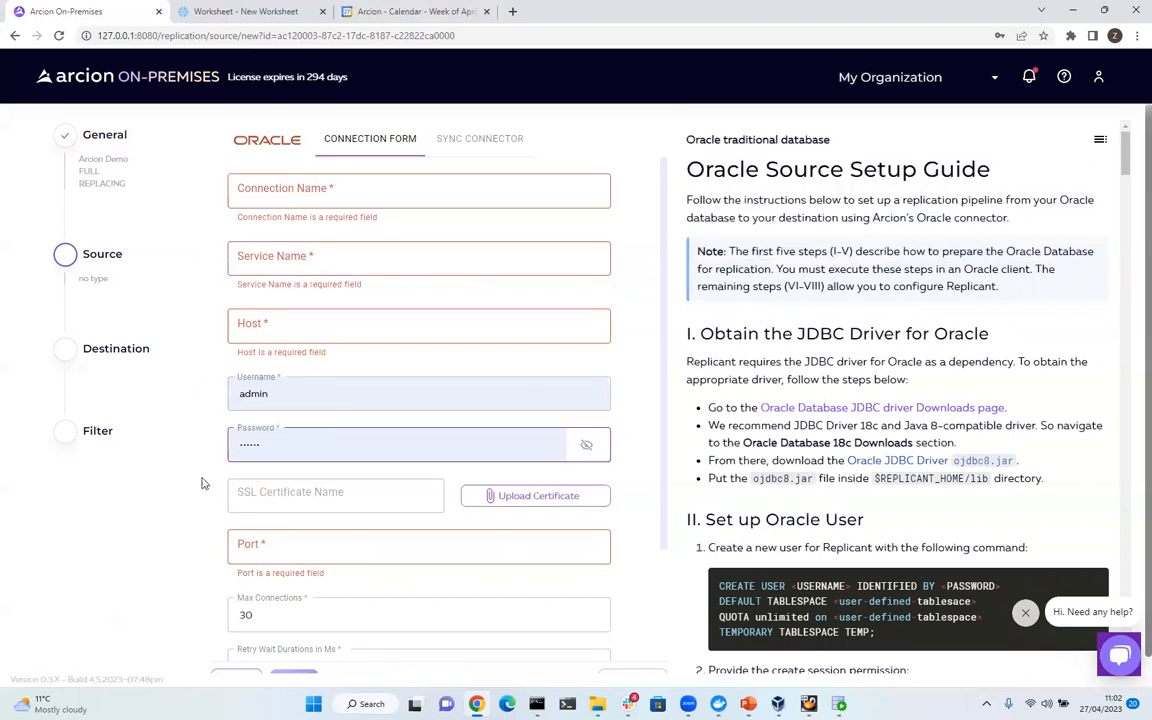
scroll(200, 483, "down", 1)
left_click(236, 662)
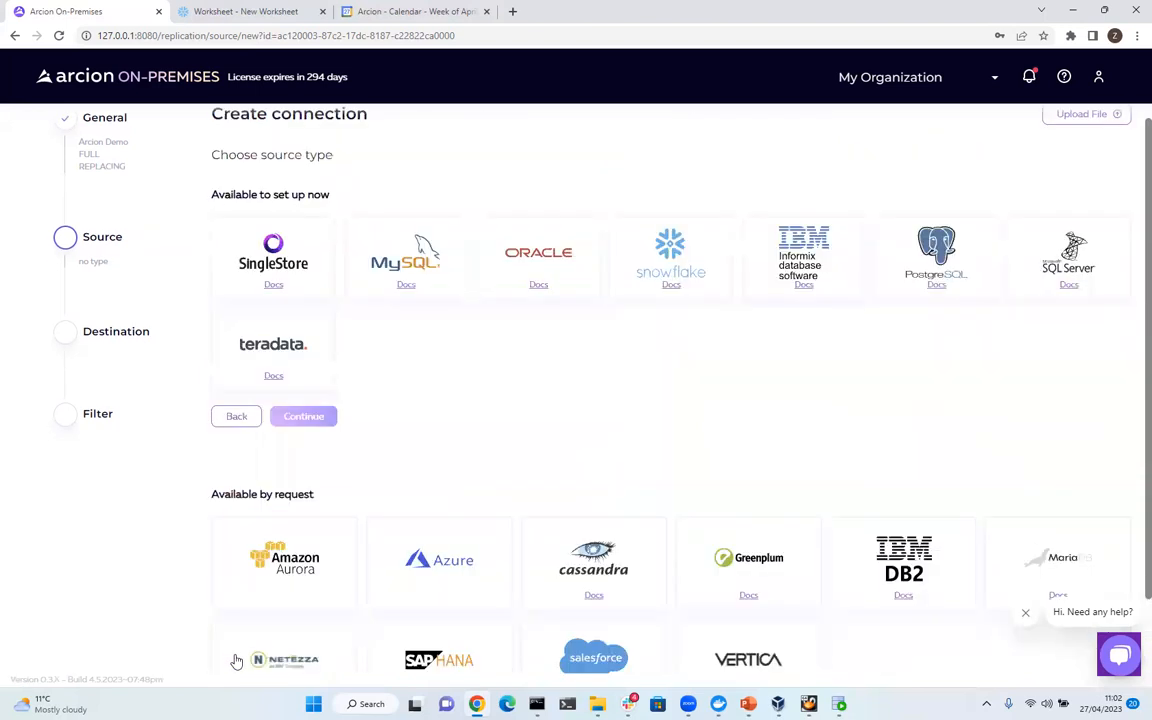
left_click(238, 418)
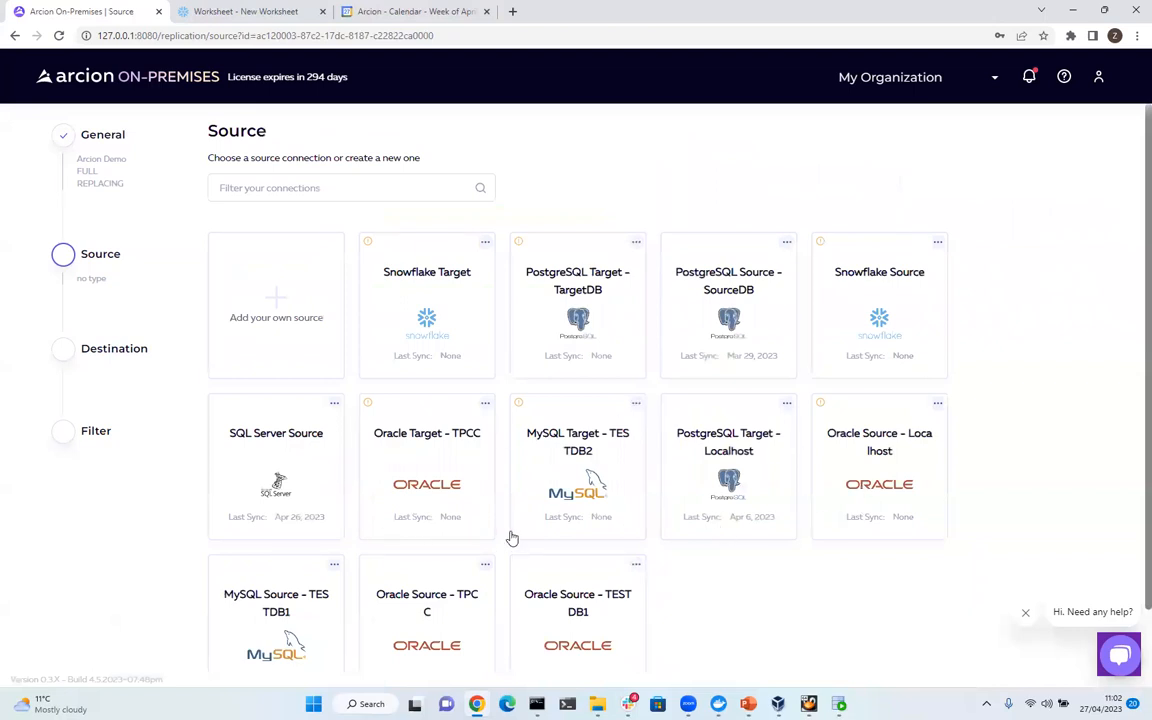
Select the Oracle Source - TESTDB1 connection, open it for editing, and choose LogMiner as the log reader
left_click(605, 618)
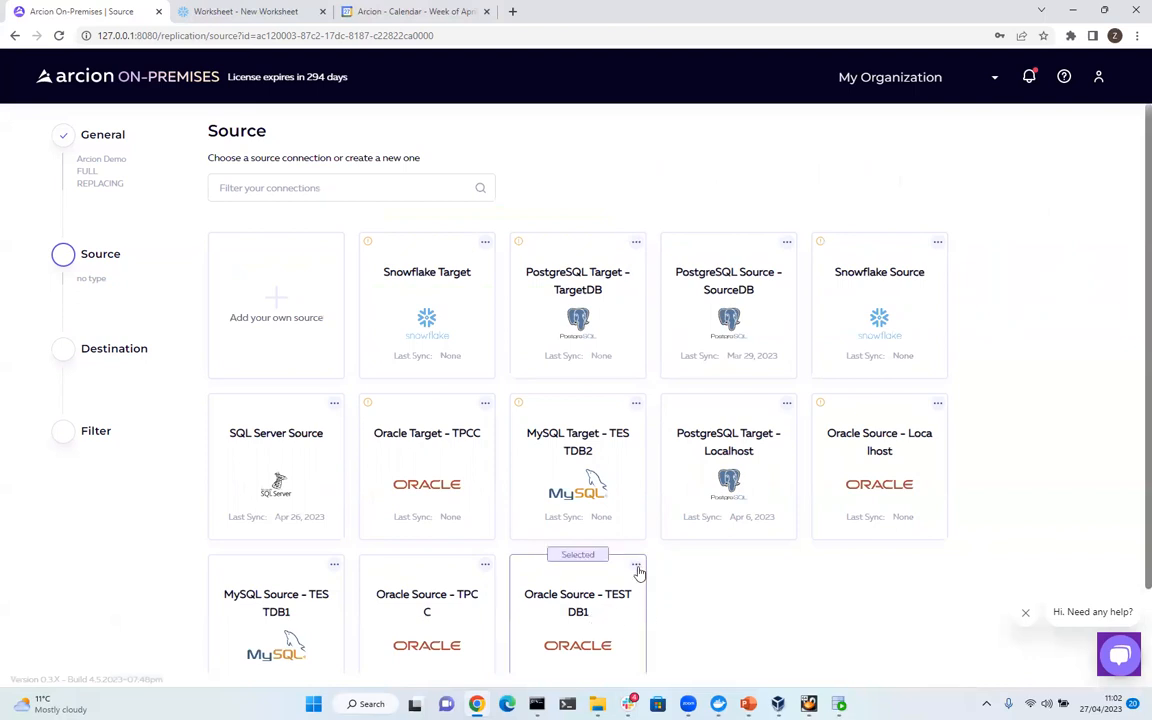
left_click(637, 567)
left_click(599, 606)
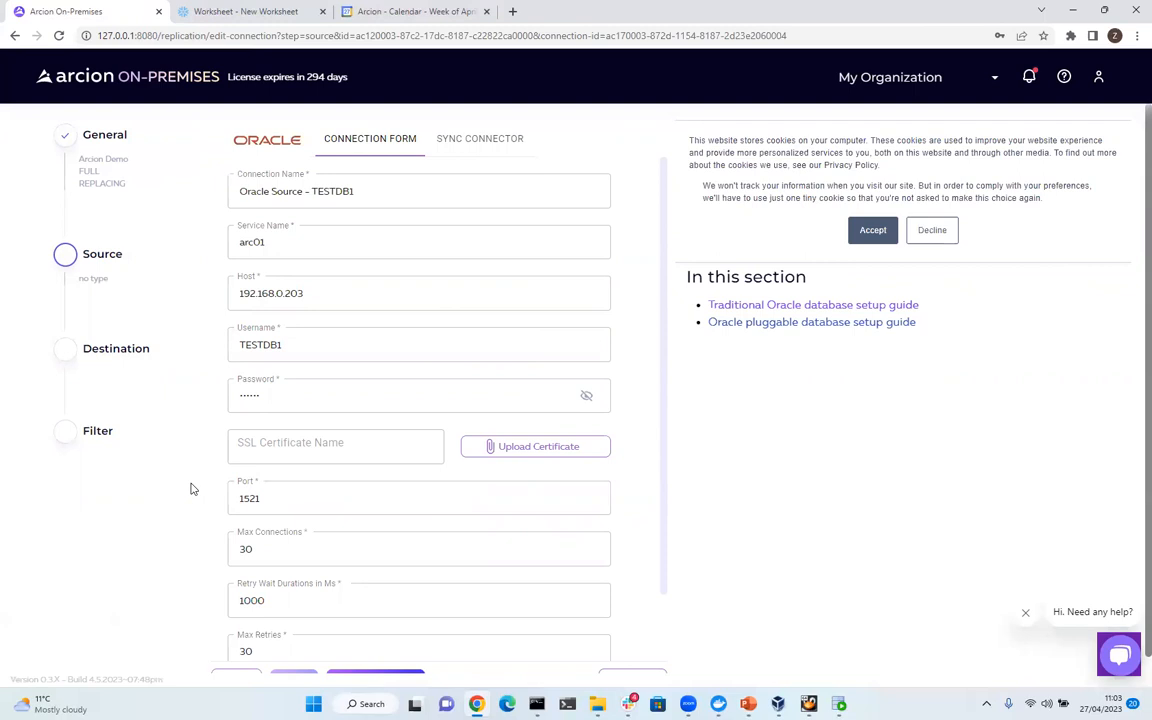
scroll(190, 487, "down", 1)
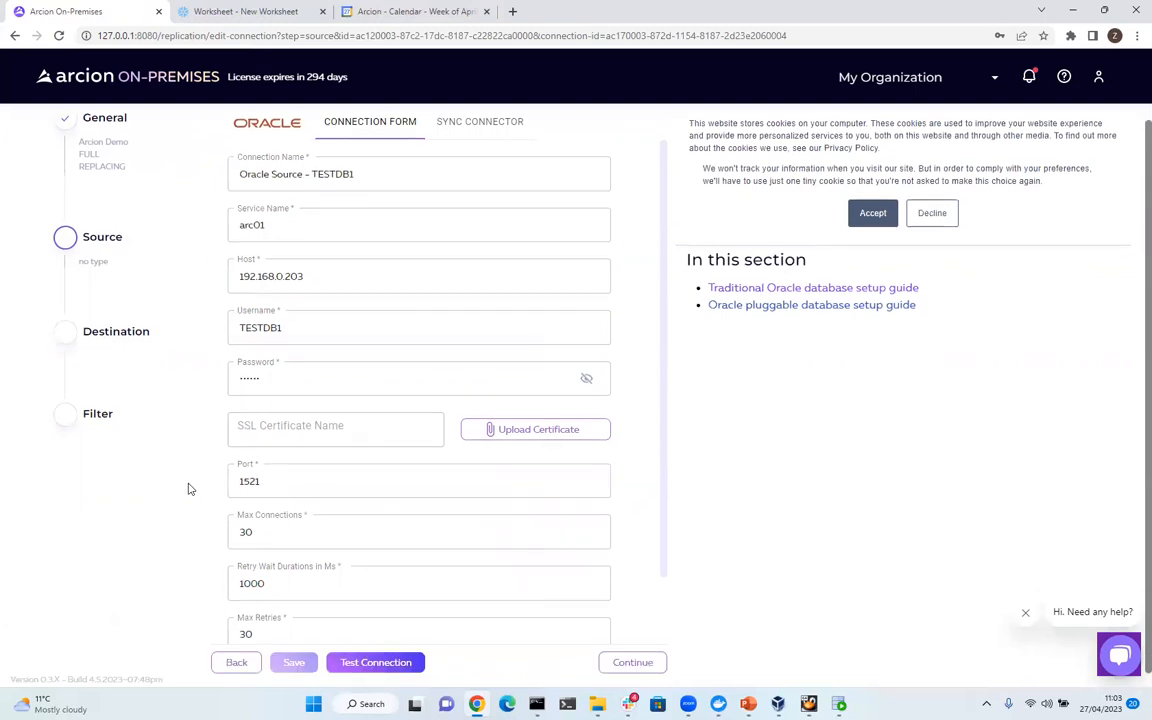
scroll(662, 500, "down", 2)
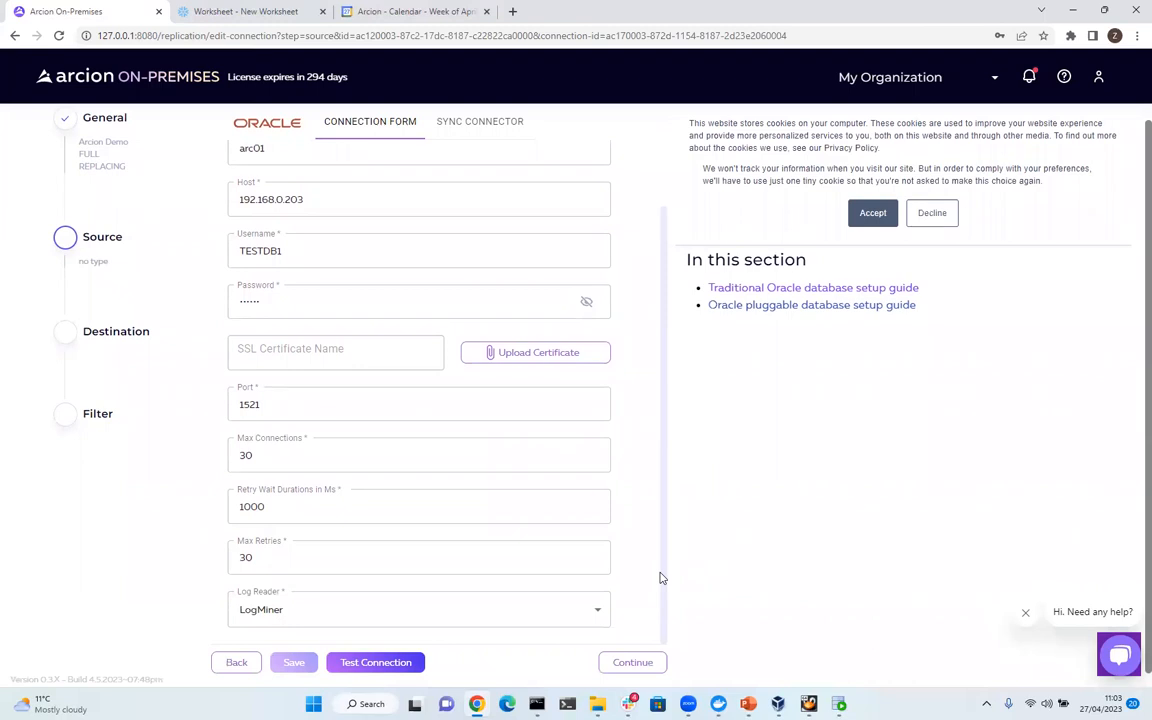
left_click(596, 614)
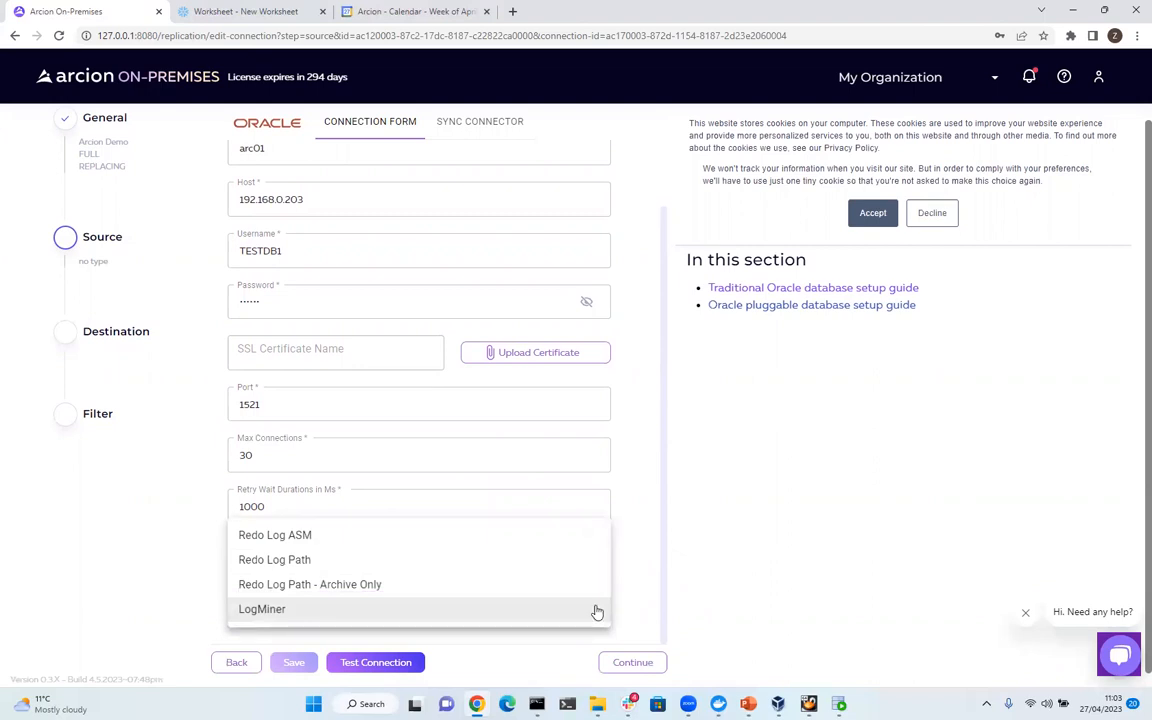
left_click(596, 612)
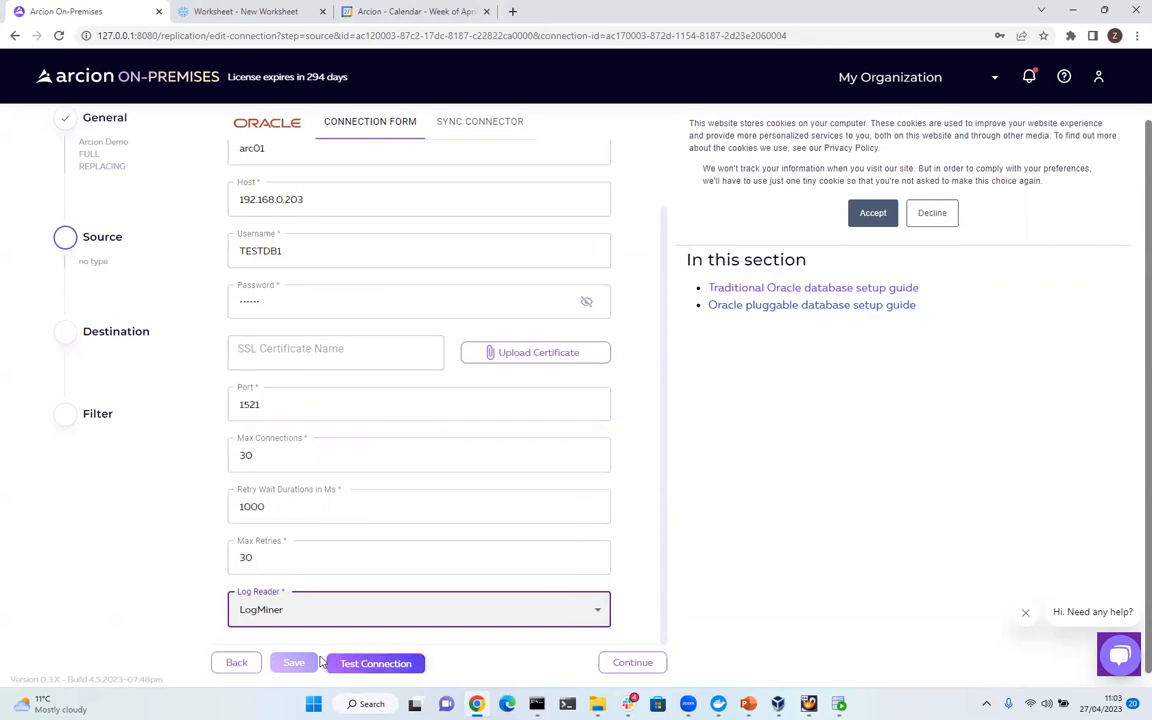
Test the Oracle Source - TESTDB1 connection and continue past the sync connector page to the source list
left_click(381, 664)
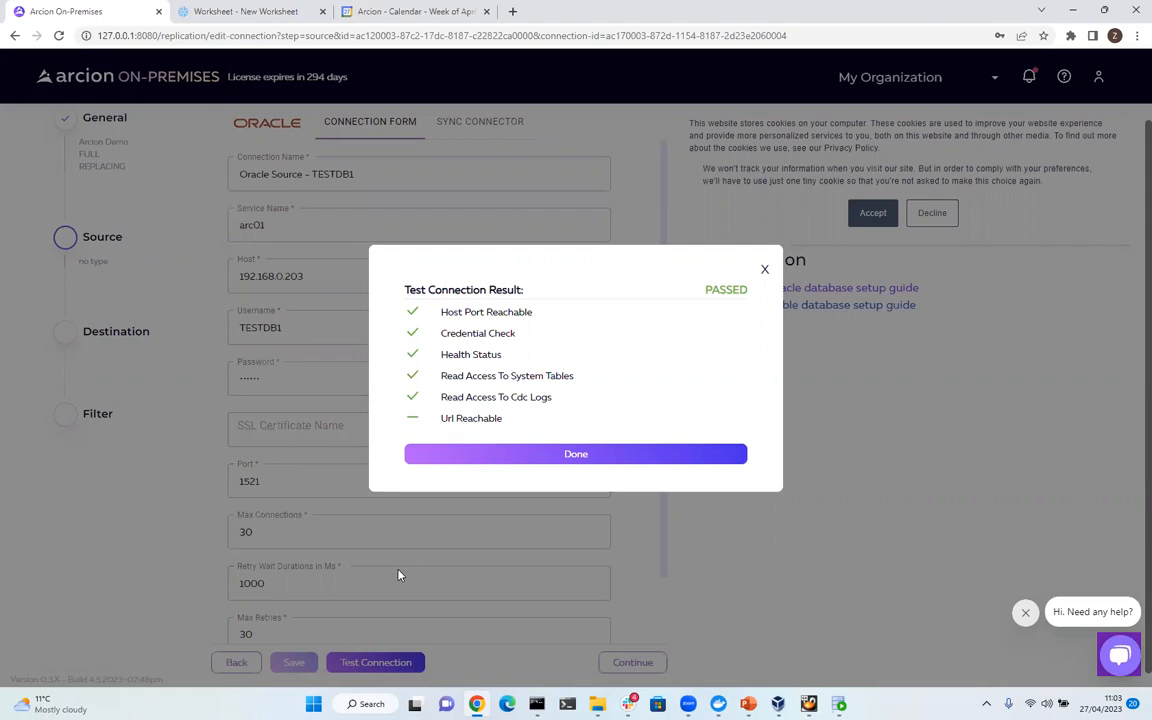
left_click(553, 460)
left_click(653, 666)
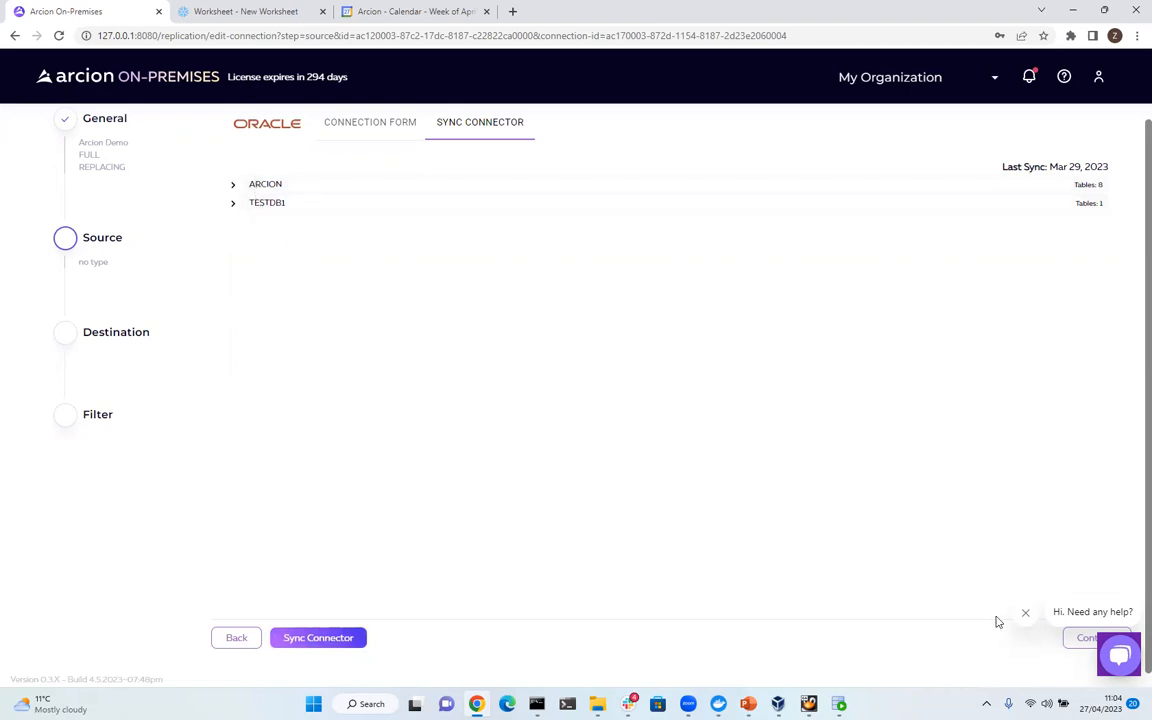
left_click(1076, 640)
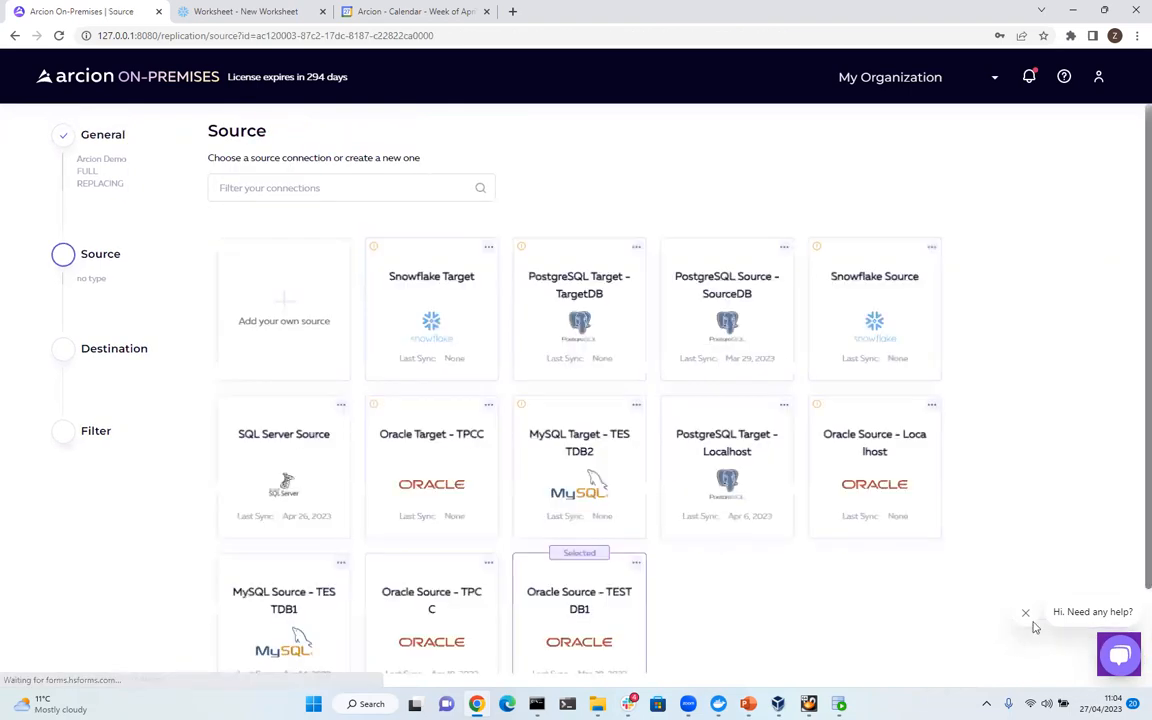
Show the advanced options for the selected source and go to the Extractor section
scroll(1018, 485, "down", 2)
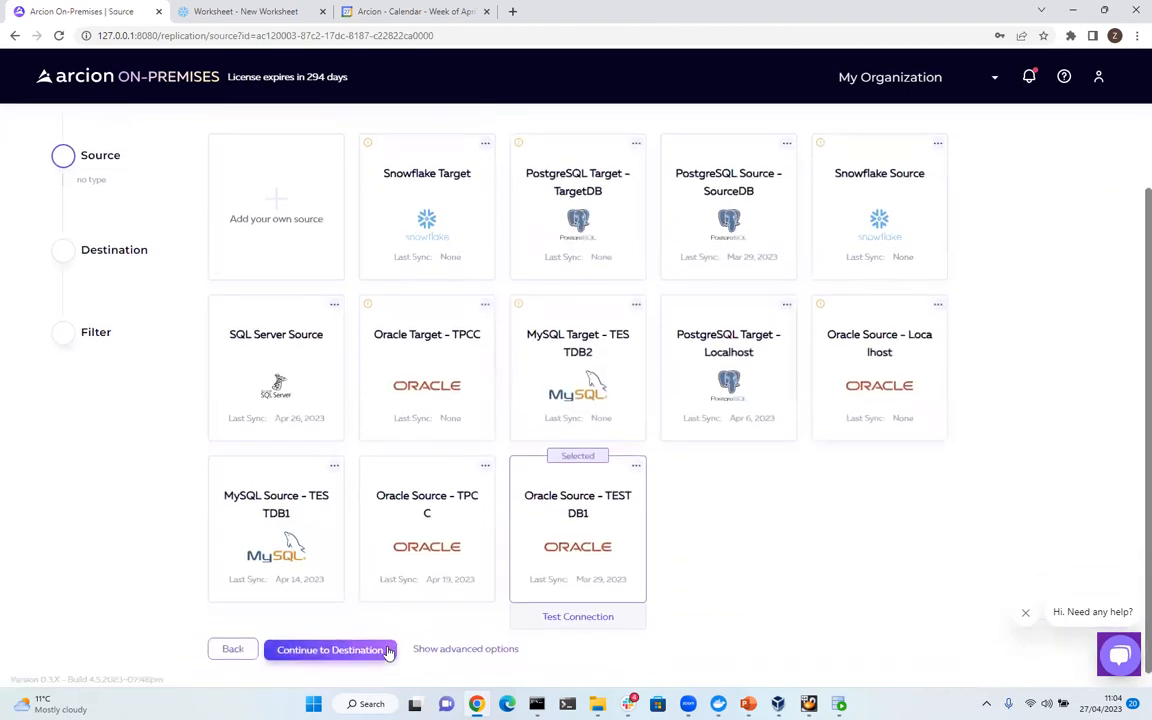
left_click(446, 658)
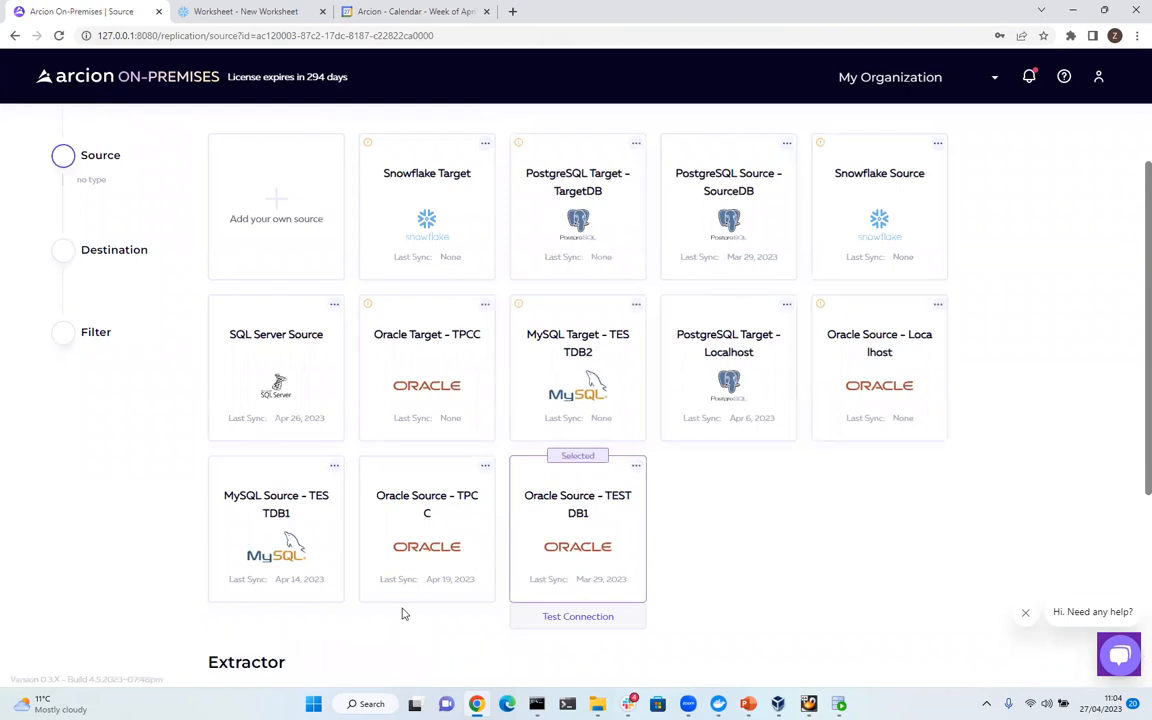
scroll(398, 606, "down", 3)
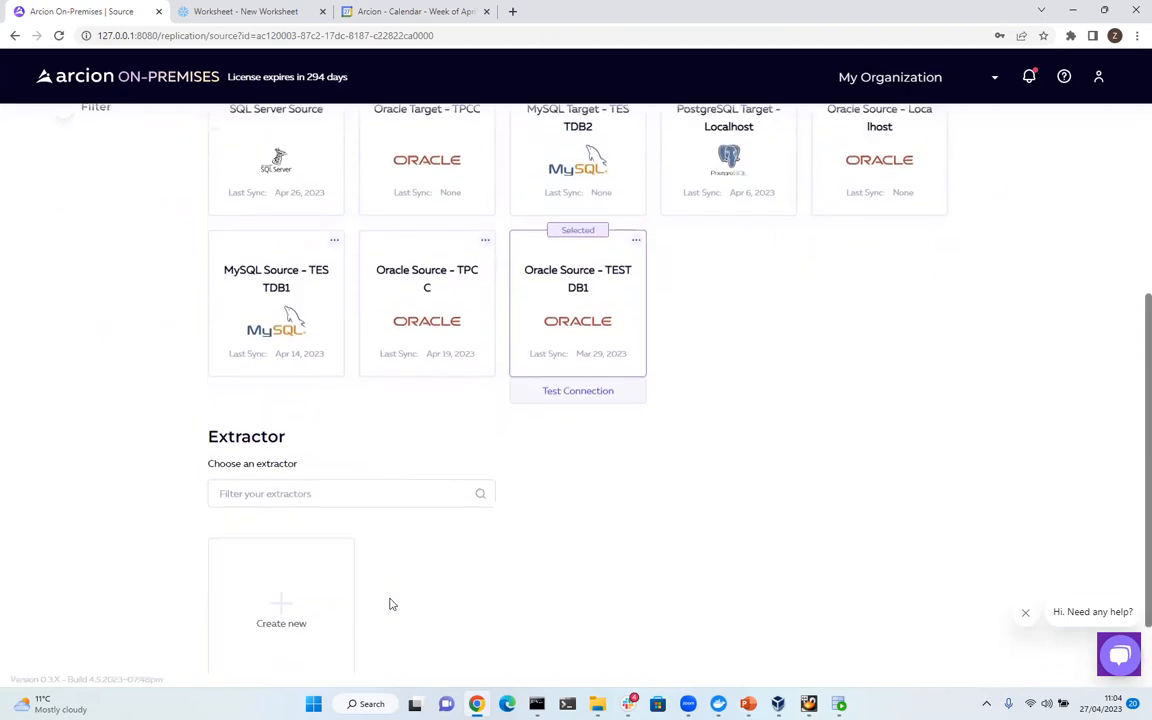
Examine the settings form for a new Oracle extractor, return to the source list, and continue to the destination with Oracle Source - TESTDB1
left_click(288, 581)
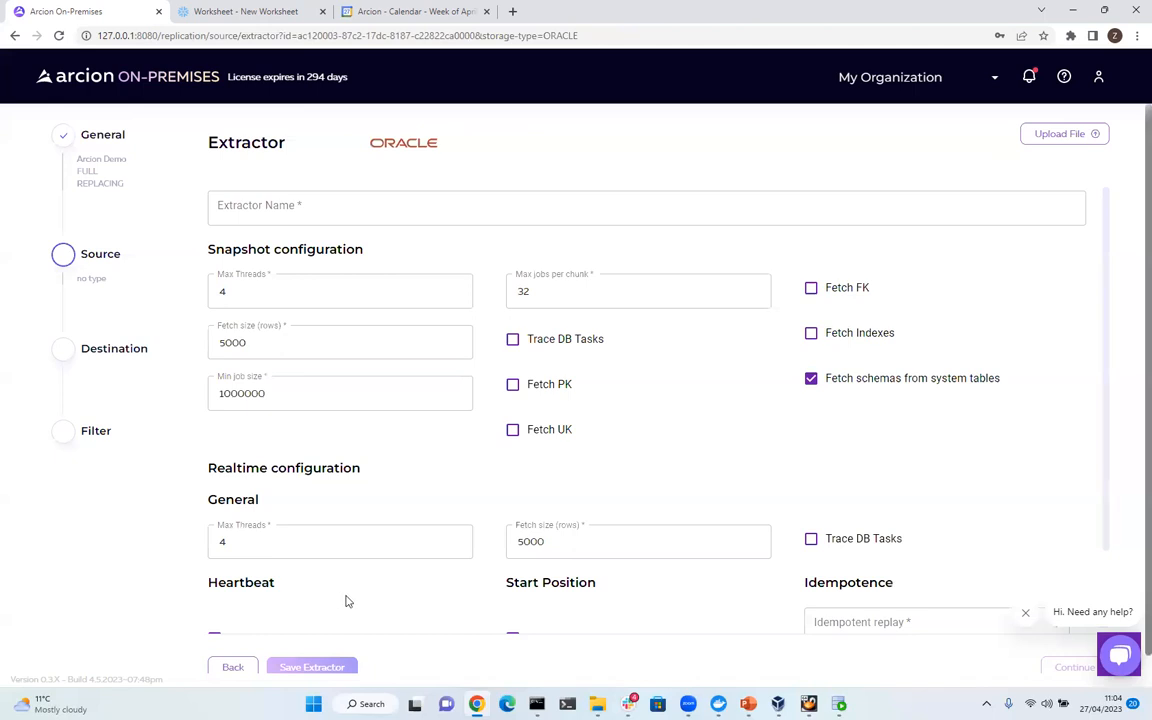
left_click(225, 666)
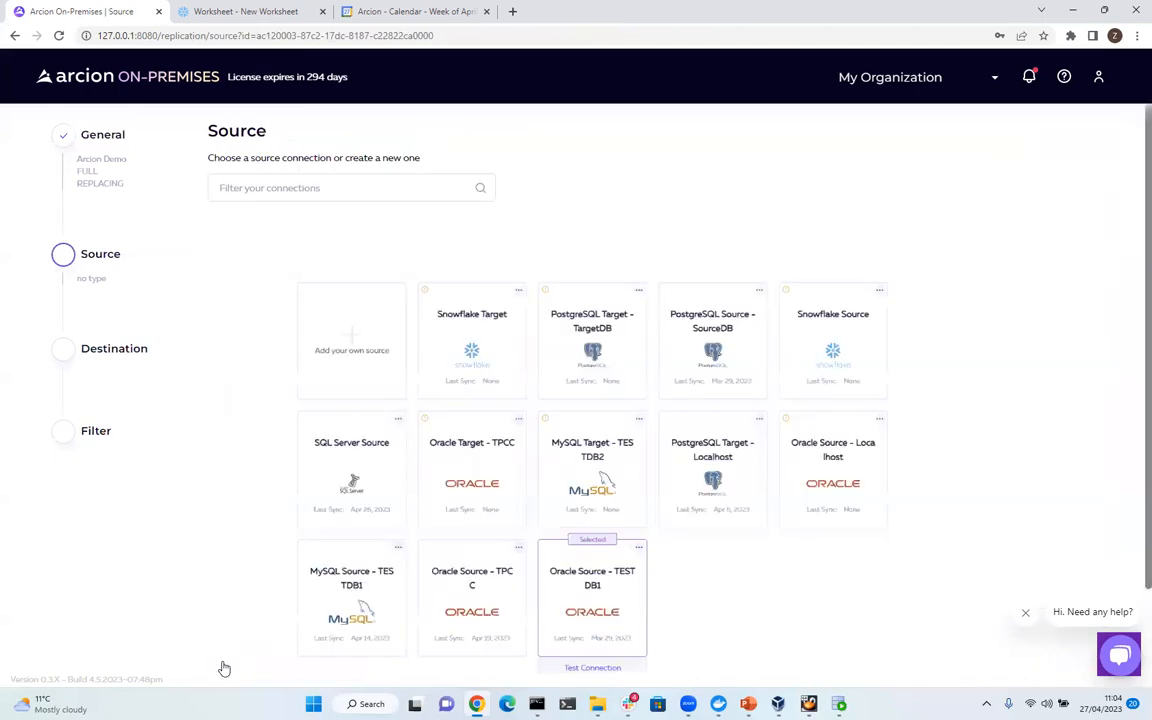
scroll(760, 600, "down", 1)
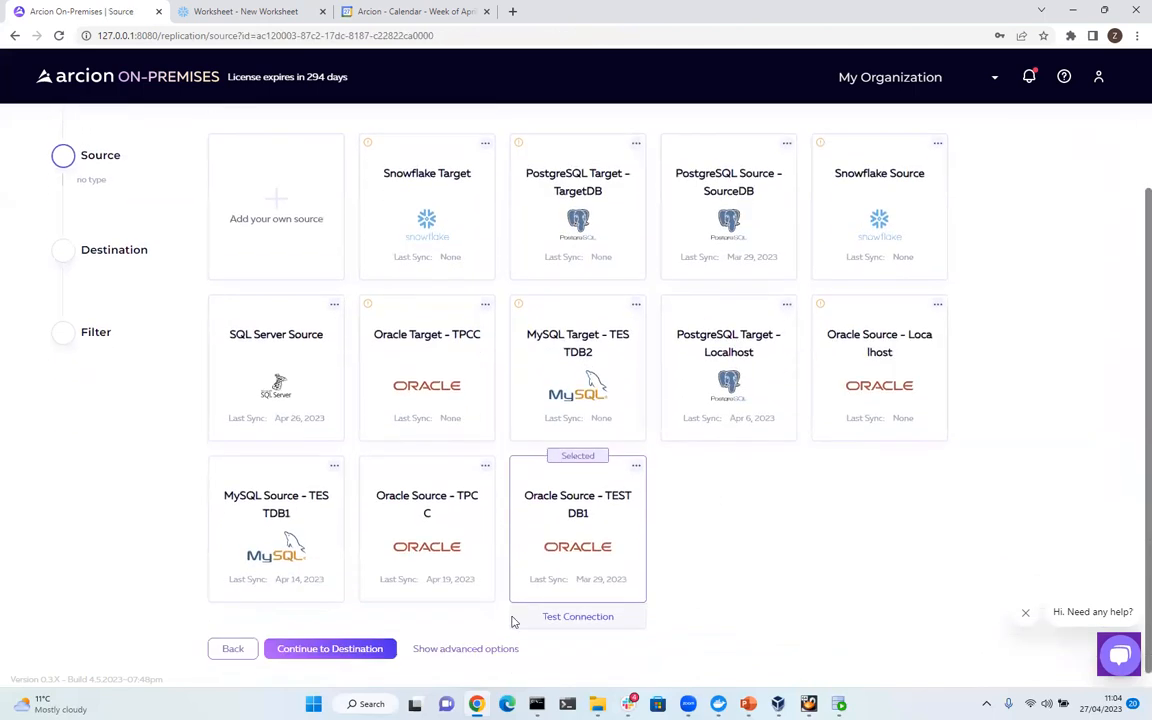
left_click(373, 649)
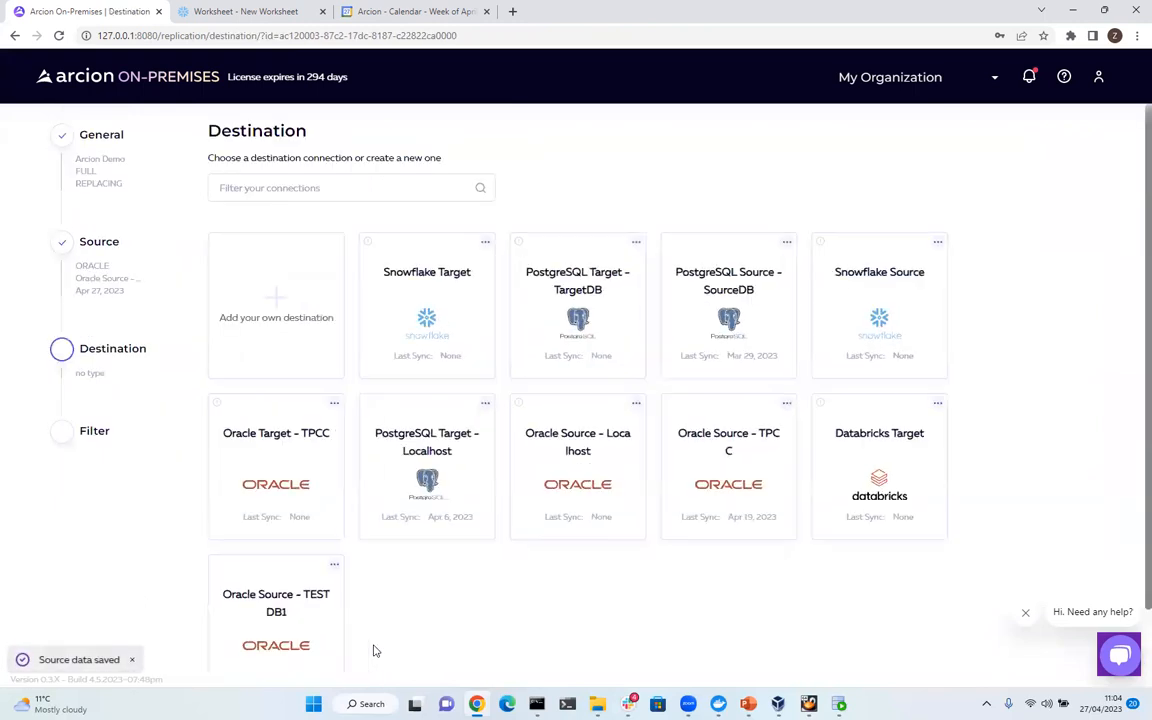
Check the destination types available for a new connection, return to the list, and open the existing Snowflake Target for editing
left_click(315, 348)
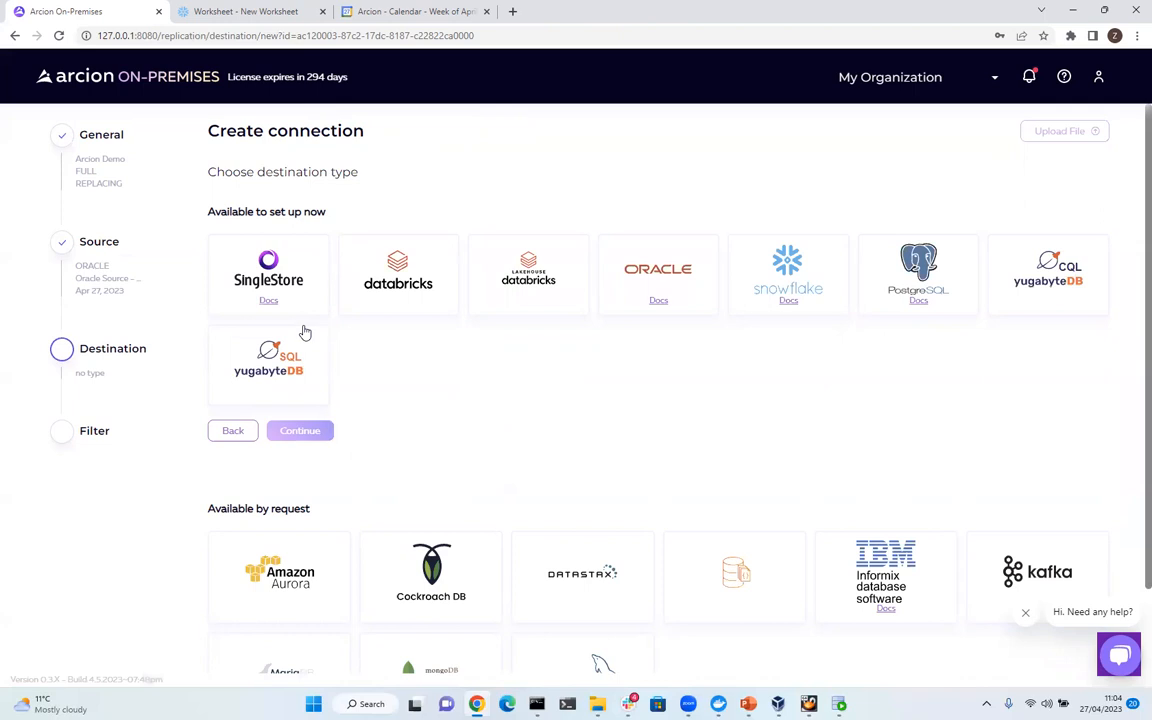
left_click(233, 432)
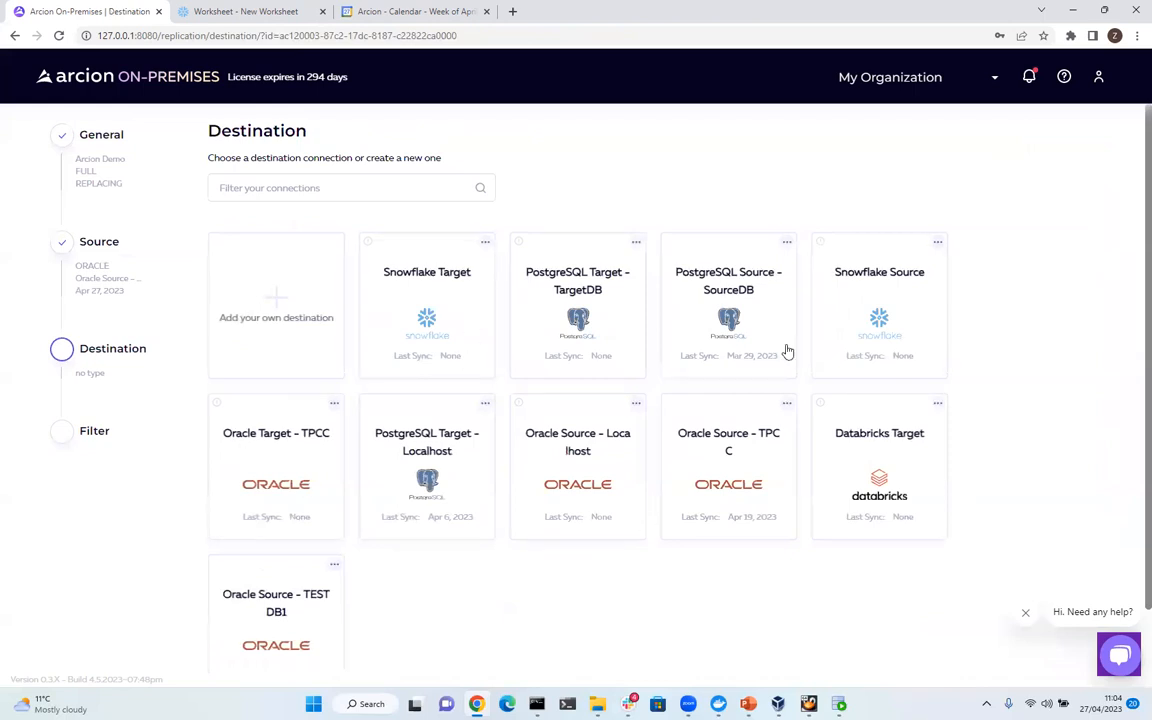
left_click(485, 244)
left_click(470, 285)
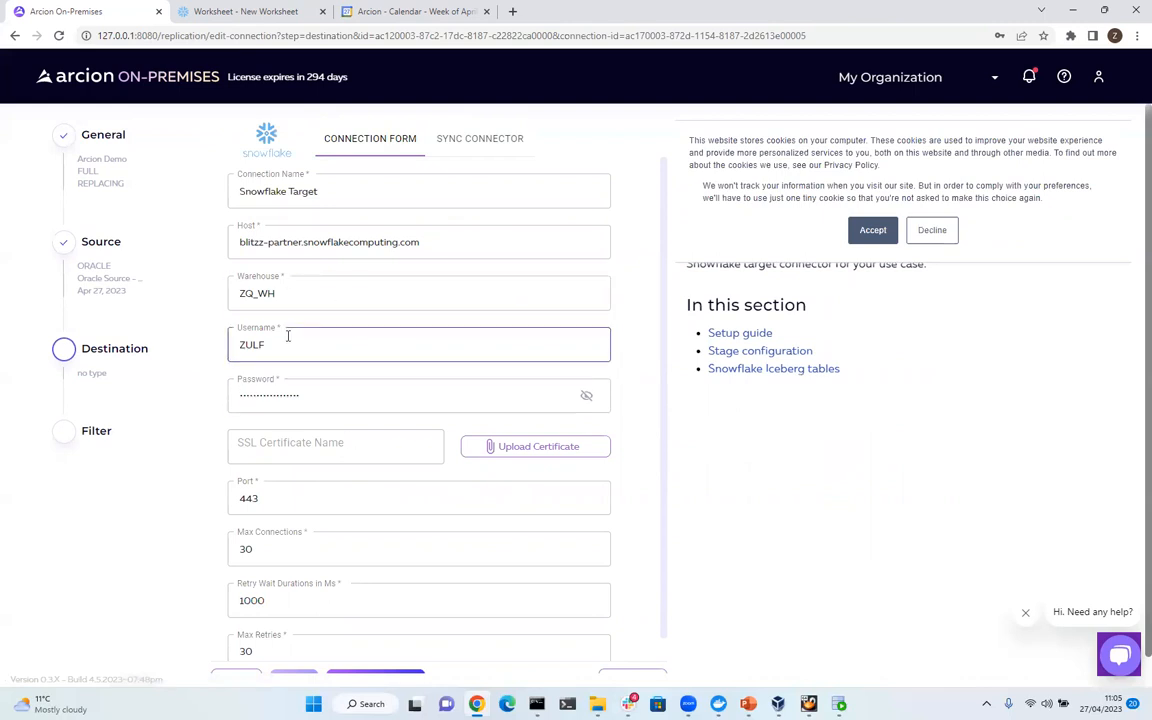
Test the Snowflake Target connection and continue past the sync connector page to the destination list
scroll(205, 518, "down", 1)
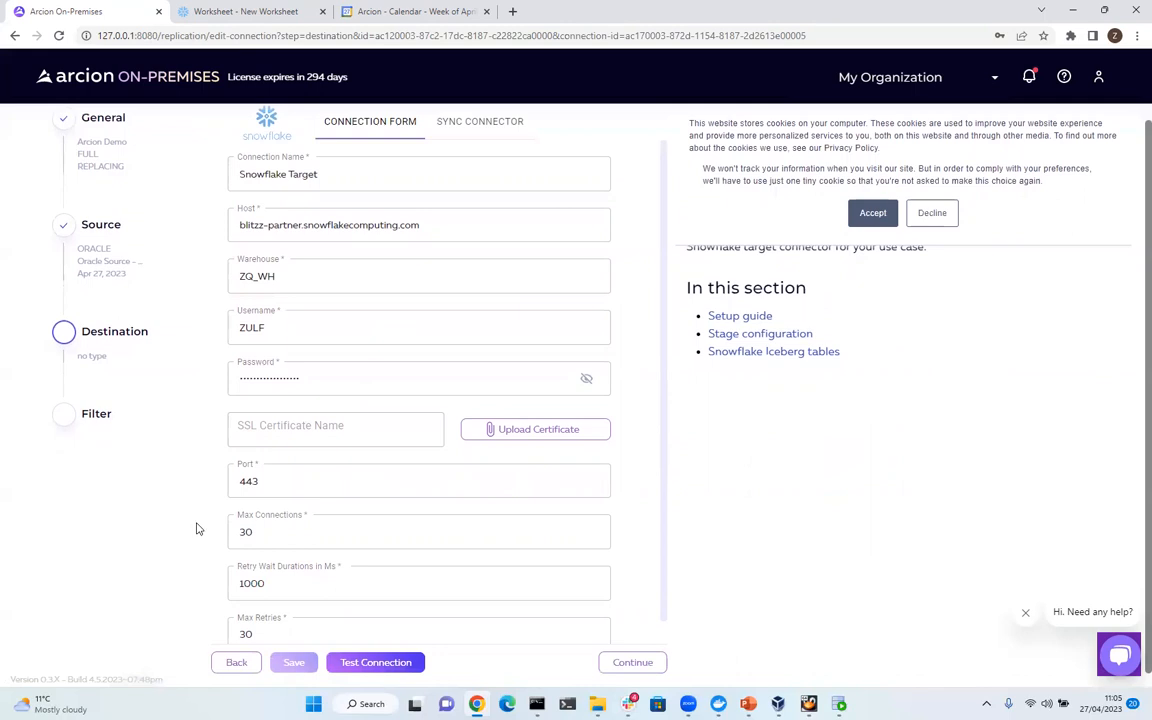
left_click(388, 667)
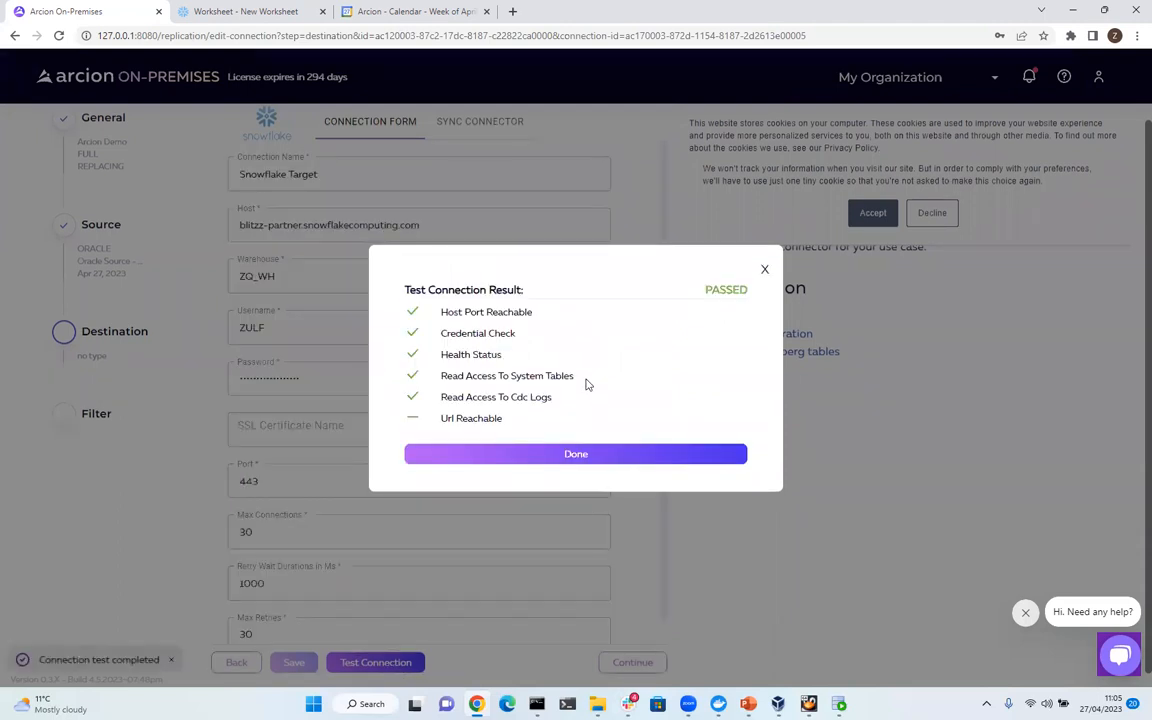
left_click(566, 456)
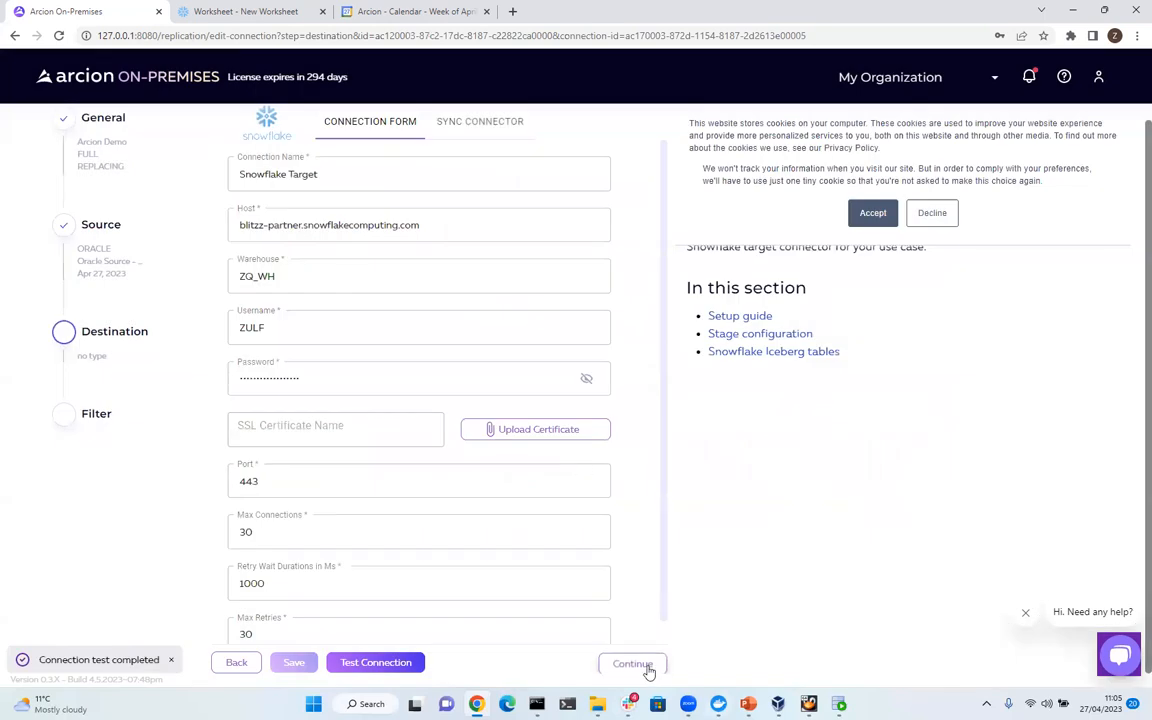
left_click(645, 666)
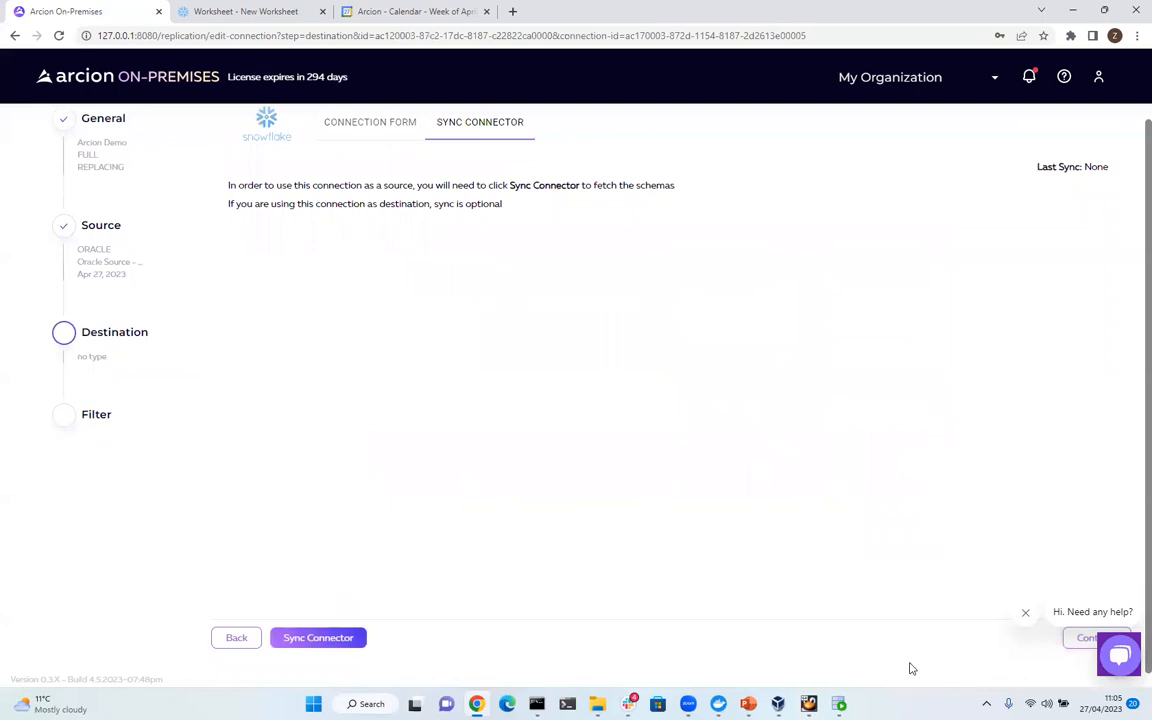
left_click(1068, 642)
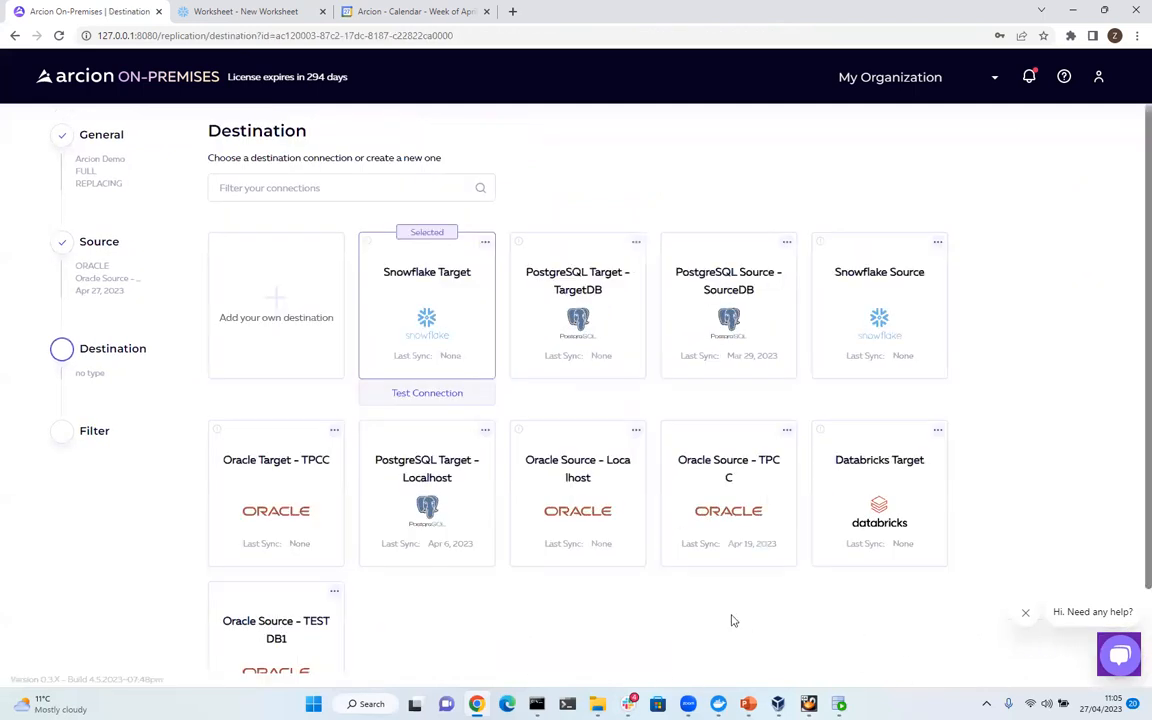
Continue to the filter with Snowflake Target, select the TESTDB1 schema including its MOVIES table, and proceed to table mapping
scroll(560, 630, "down", 2)
left_click(316, 650)
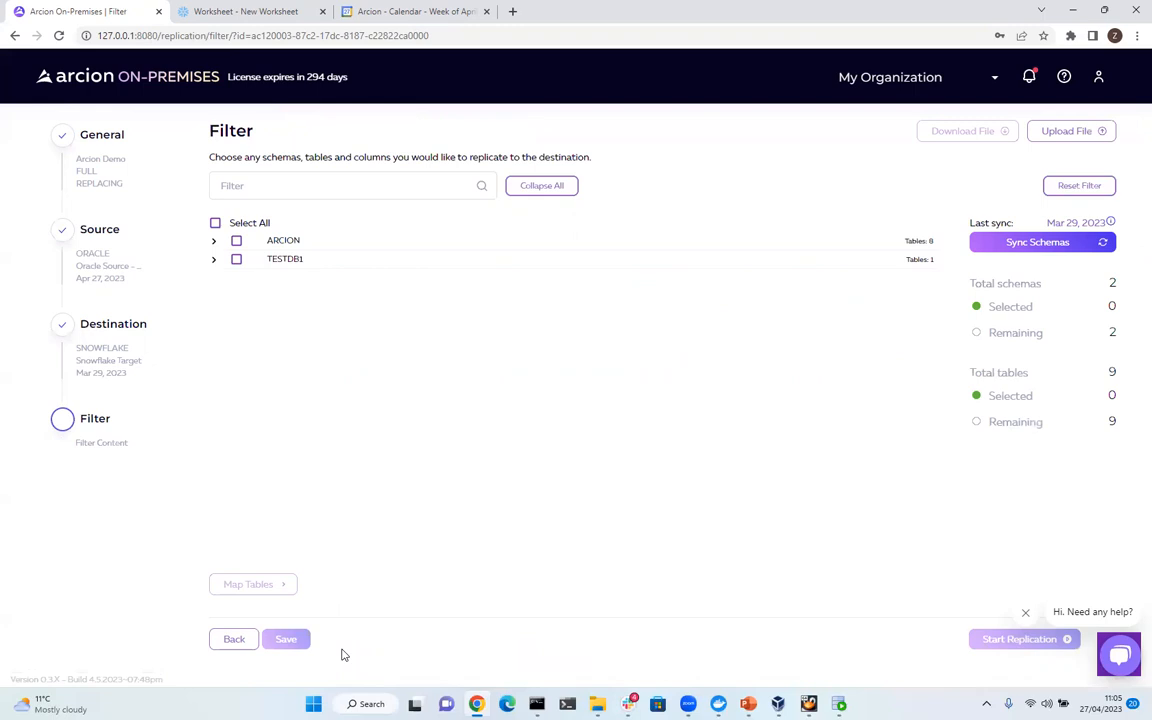
left_click(213, 260)
left_click(236, 259)
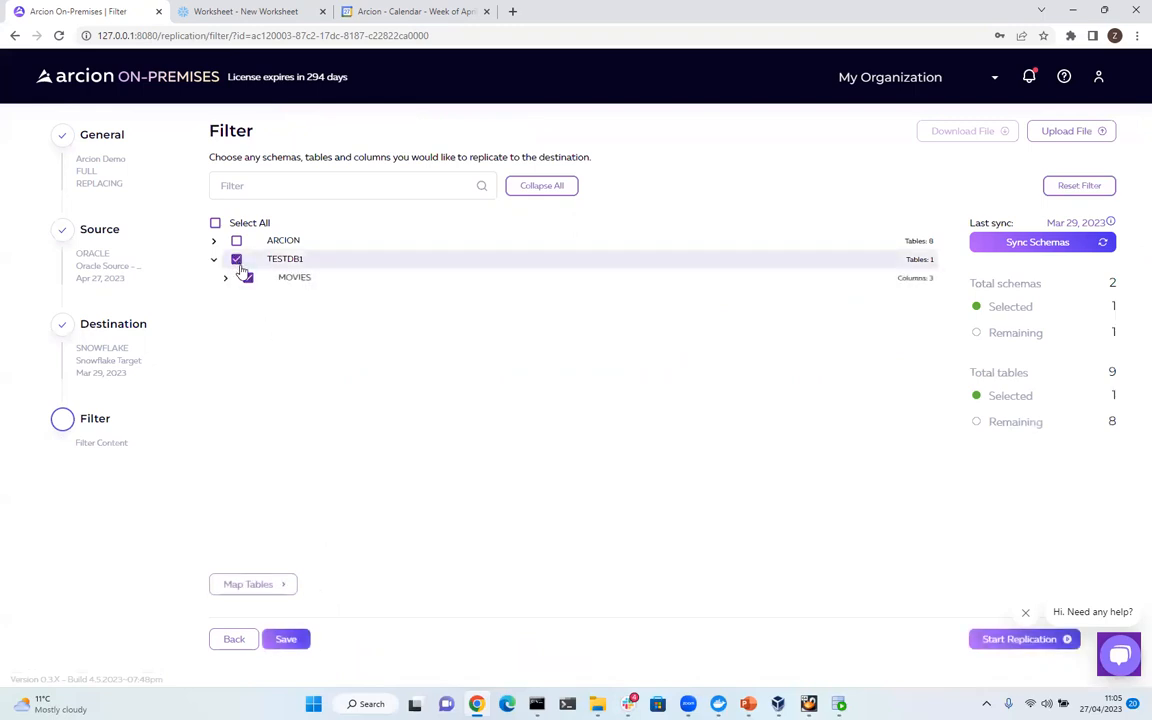
left_click(268, 587)
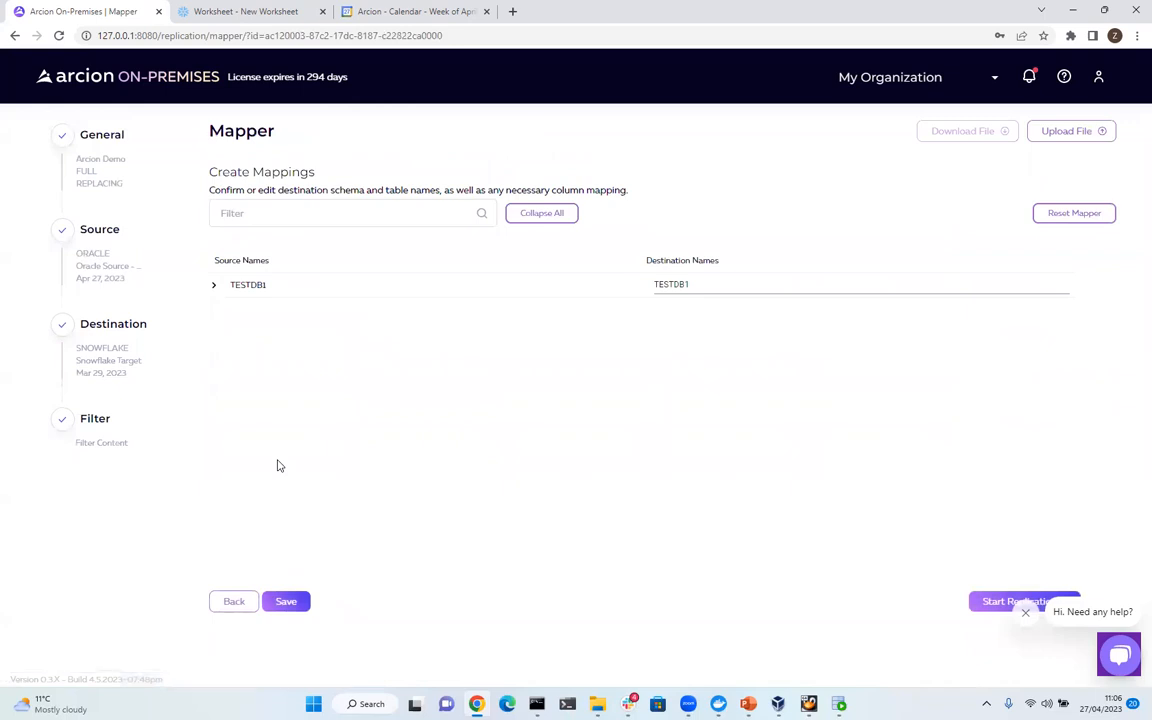
Set the top-level TESTDB1 destination name to ZQ_DB, expand the MOVIES column mappings, and save the mapper
left_click(215, 288)
left_click(226, 313)
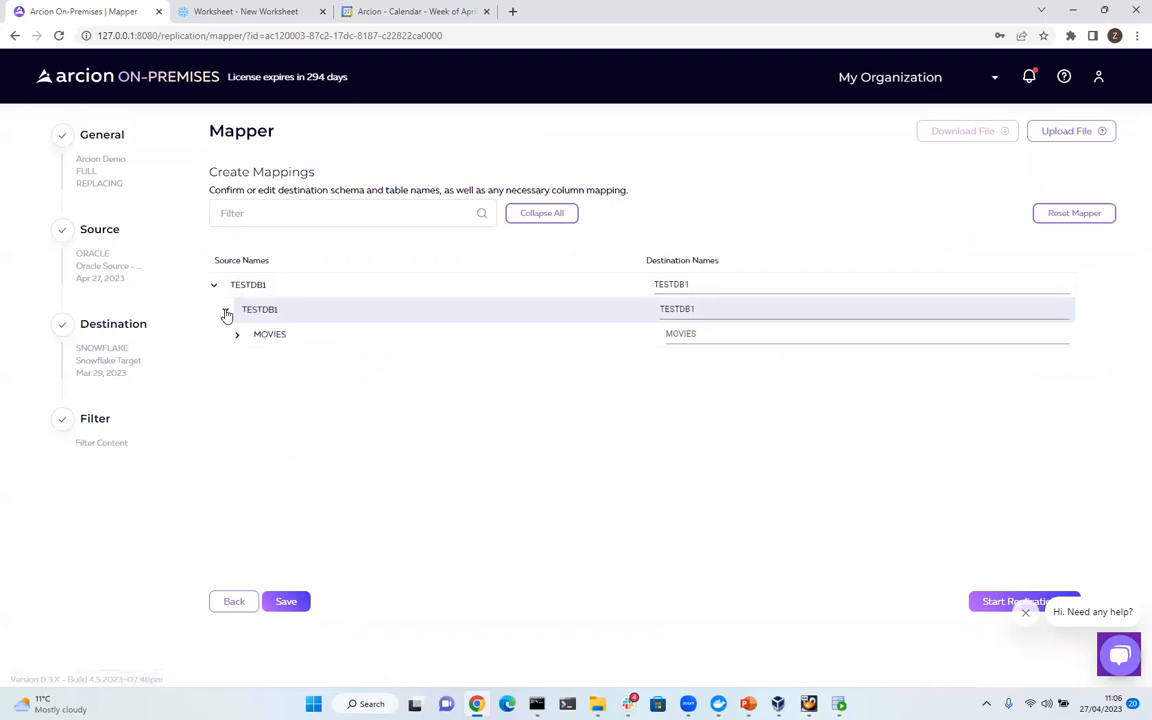
left_click(690, 284)
double_click(691, 284)
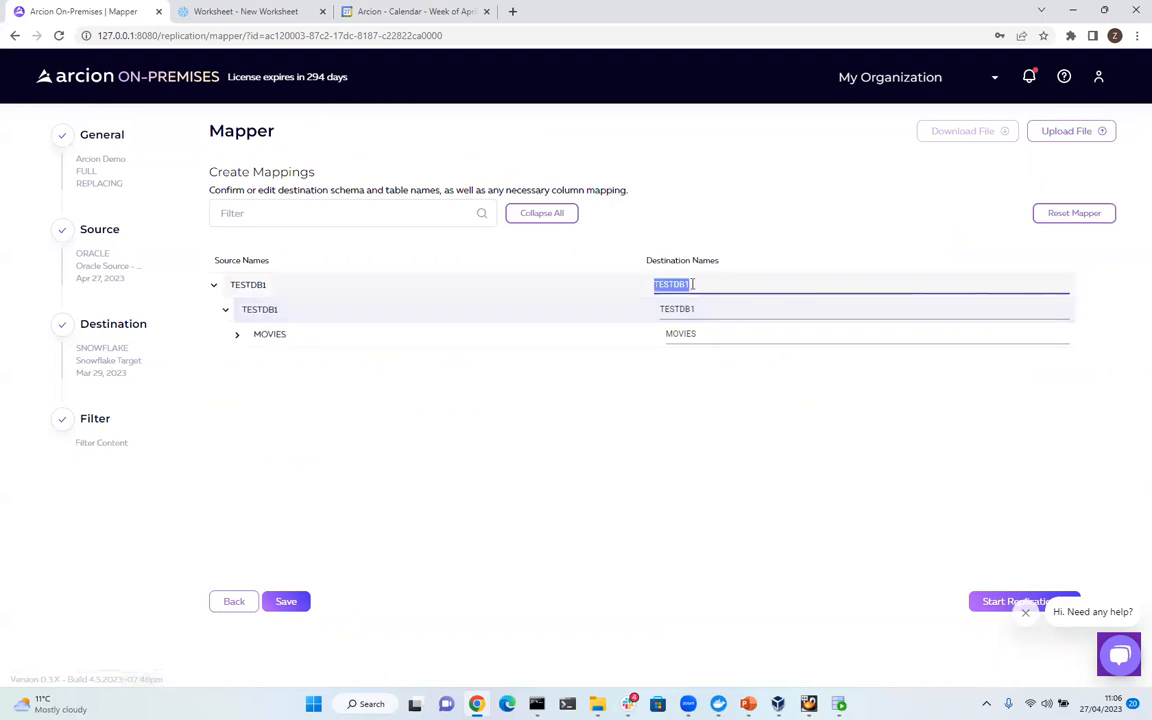
type("ZQ_DB")
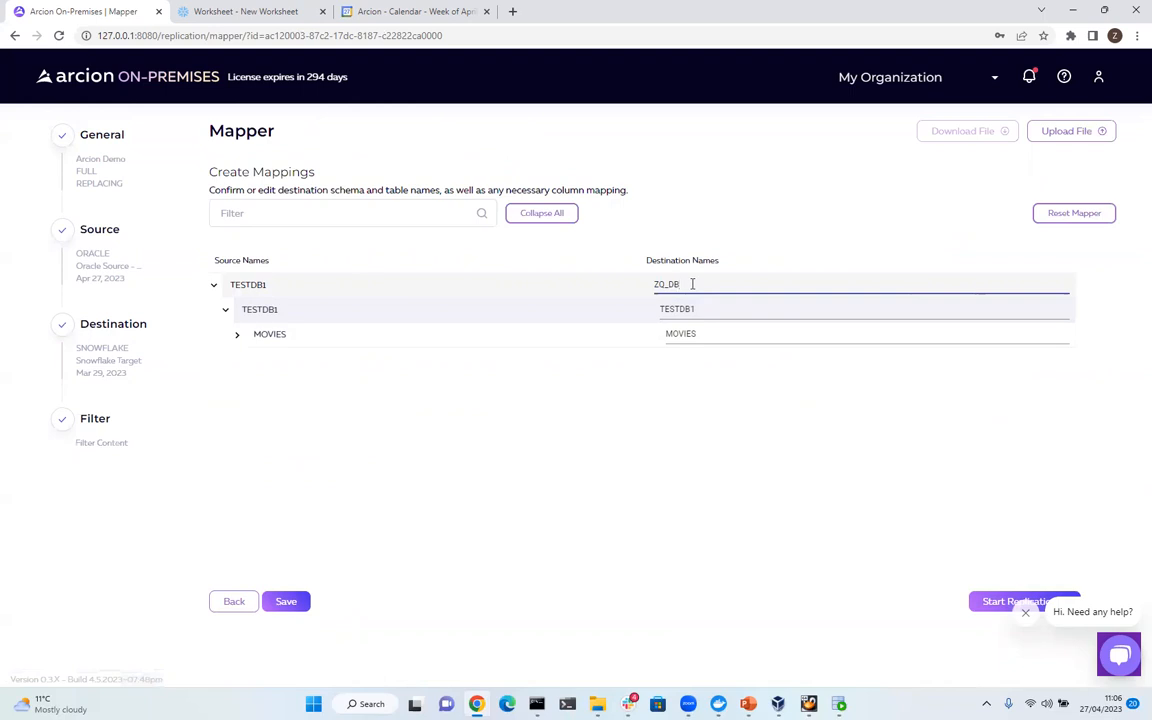
left_click(237, 334)
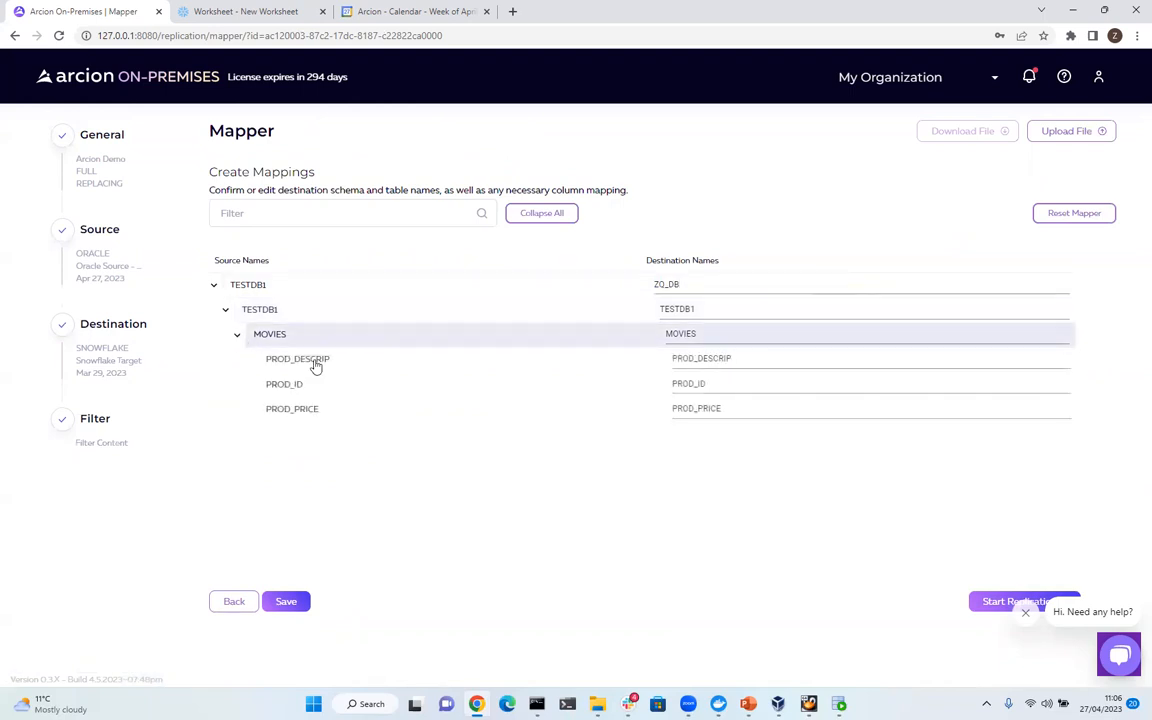
left_click(284, 602)
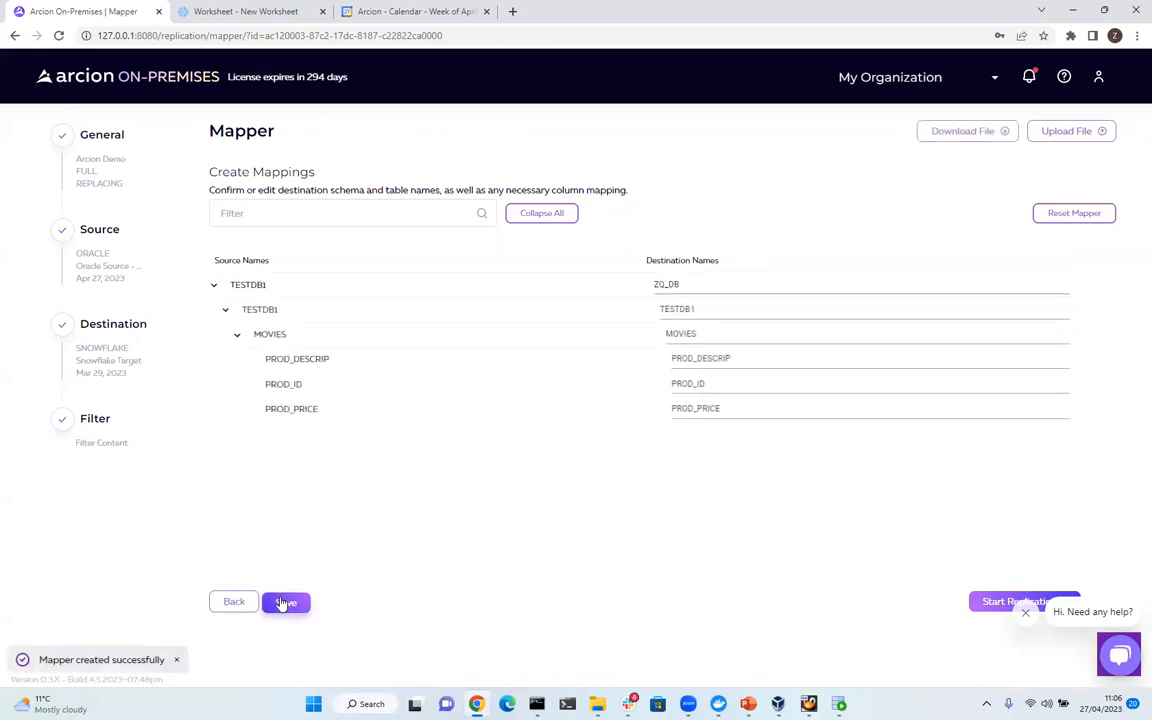
Dismiss the chat prompt and start the Arcion Demo replication
left_click(1024, 613)
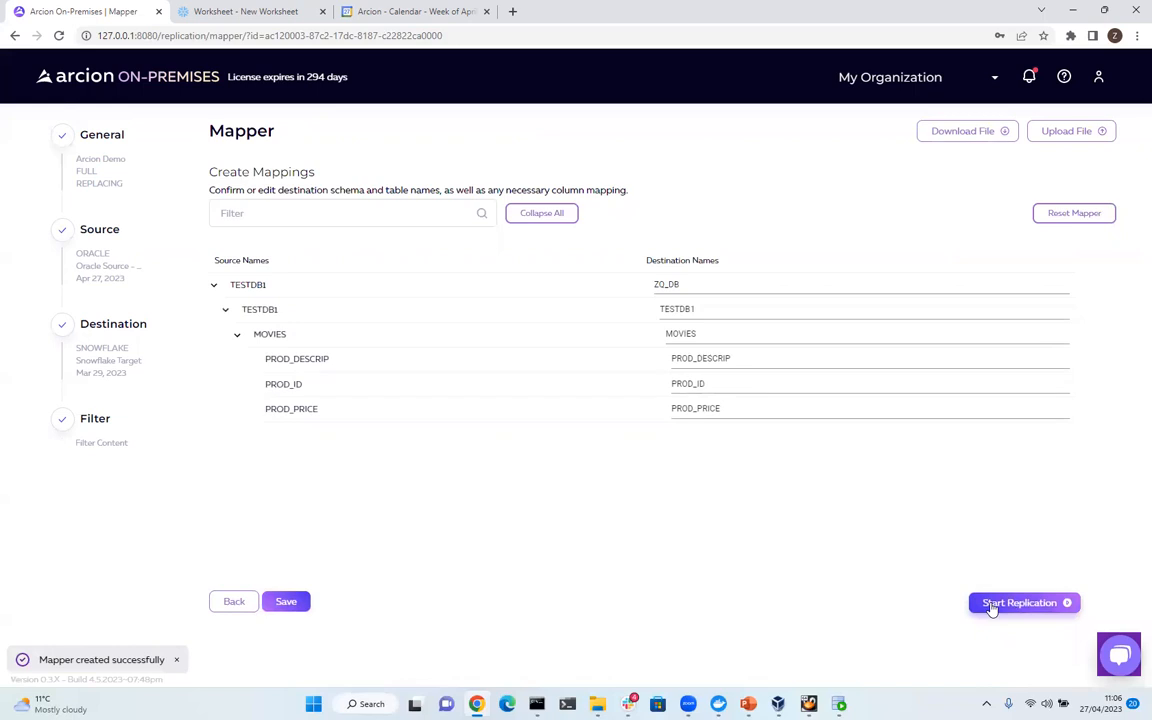
left_click(990, 605)
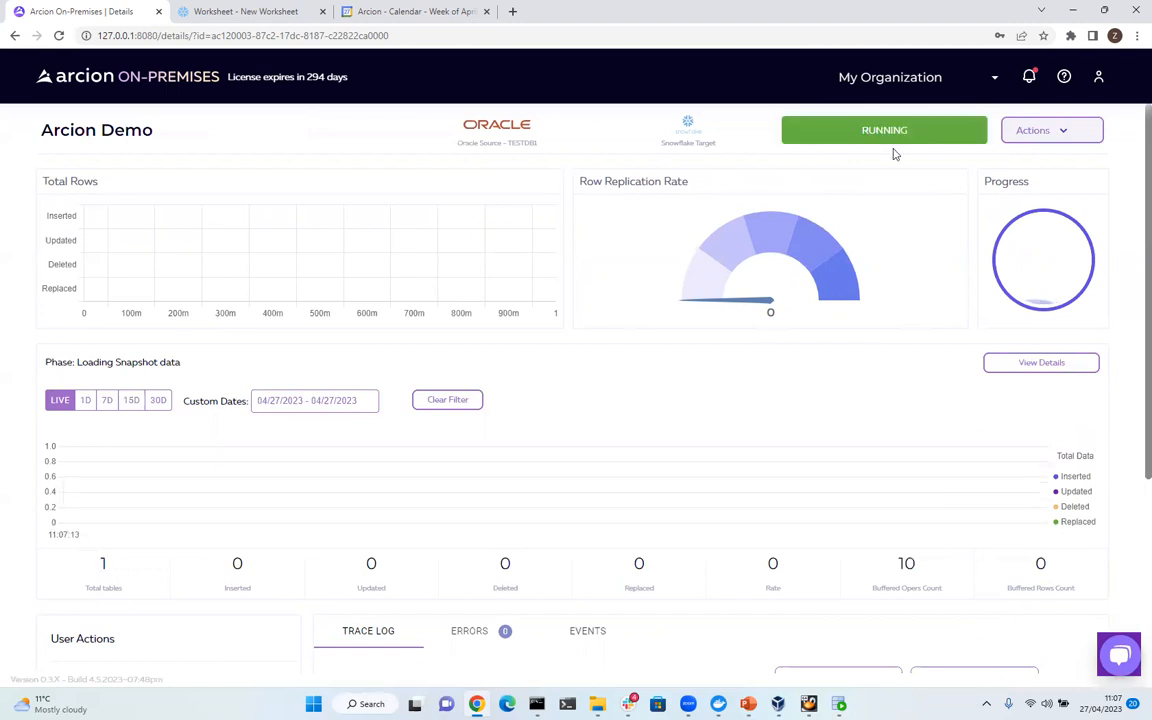
Examine the running replication's trace log, row statistics and phase chart, and view its per-table details
scroll(689, 465, "down", 1)
scroll(600, 480, "down", 1)
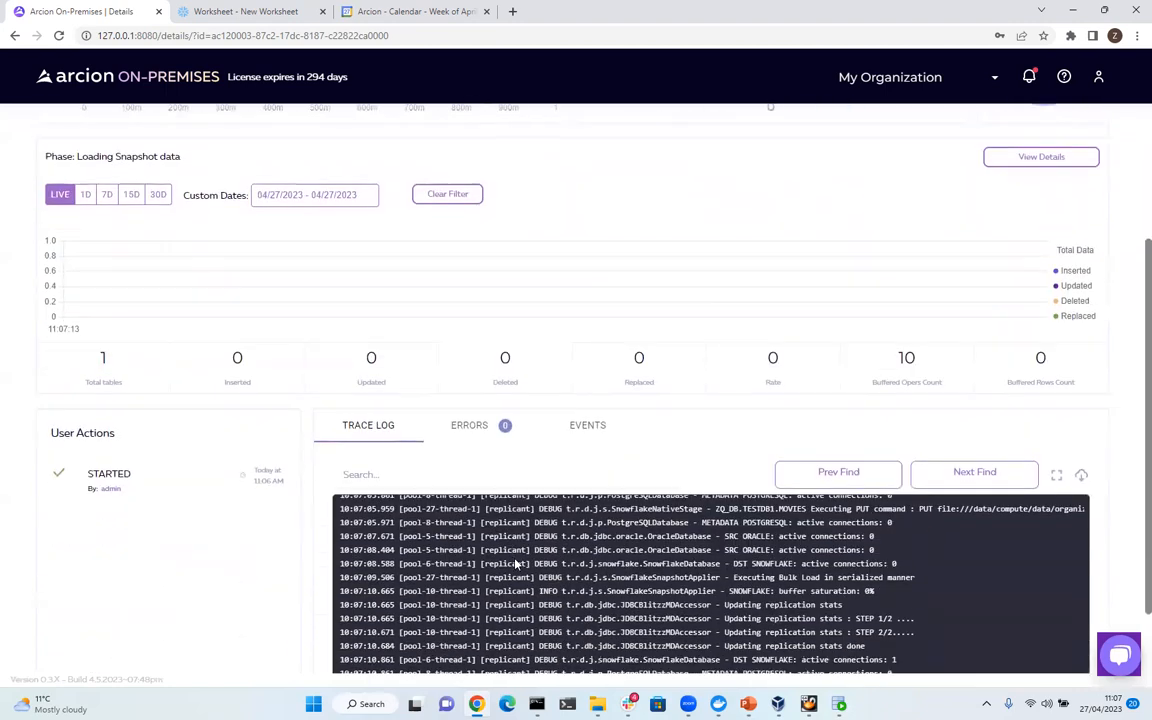
scroll(281, 566, "down", 1)
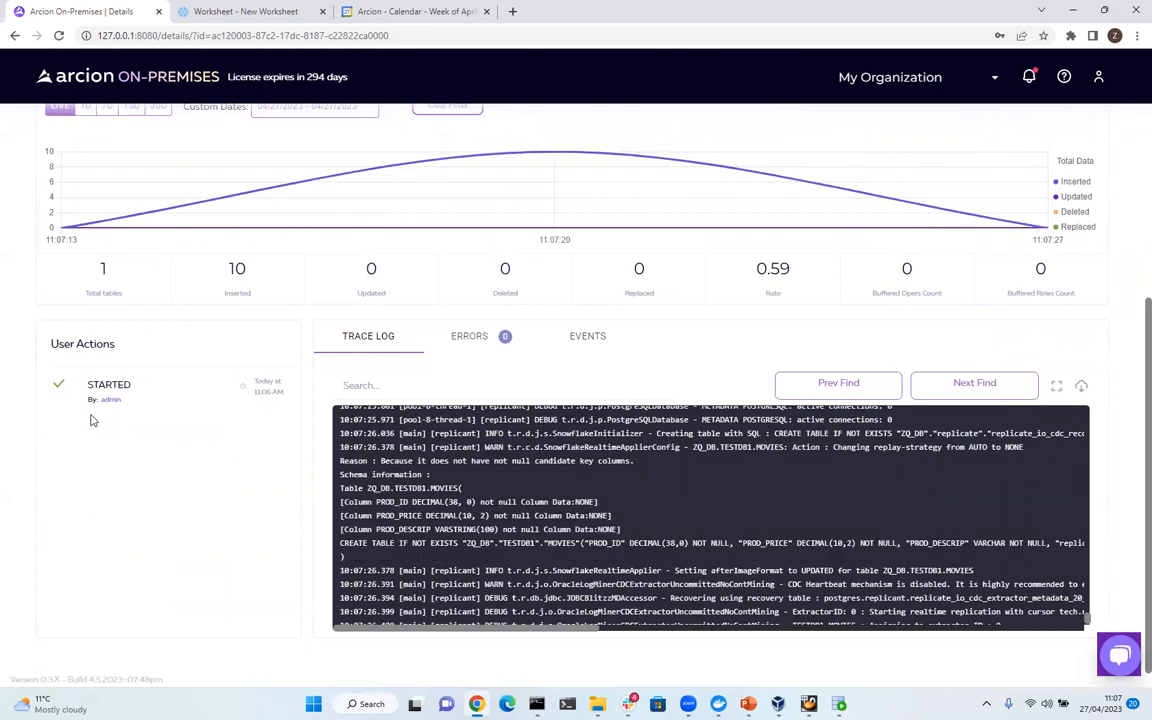
scroll(98, 415, "up", 2)
scroll(98, 416, "up", 1)
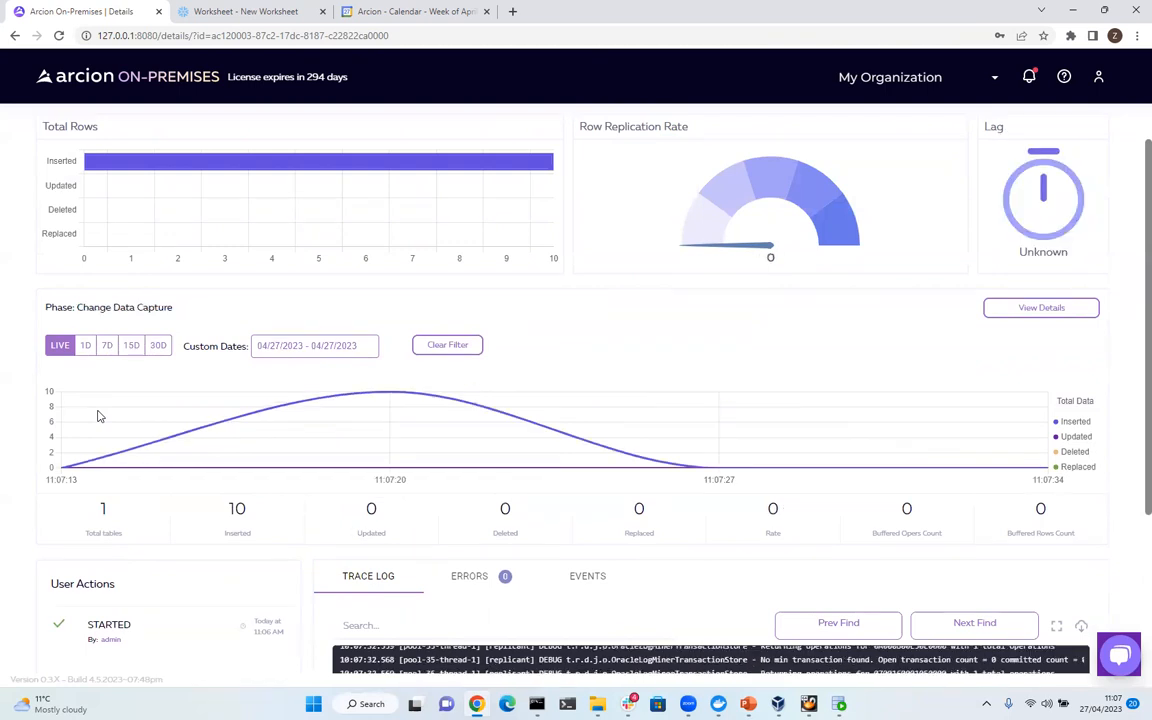
scroll(547, 333, "up", 1)
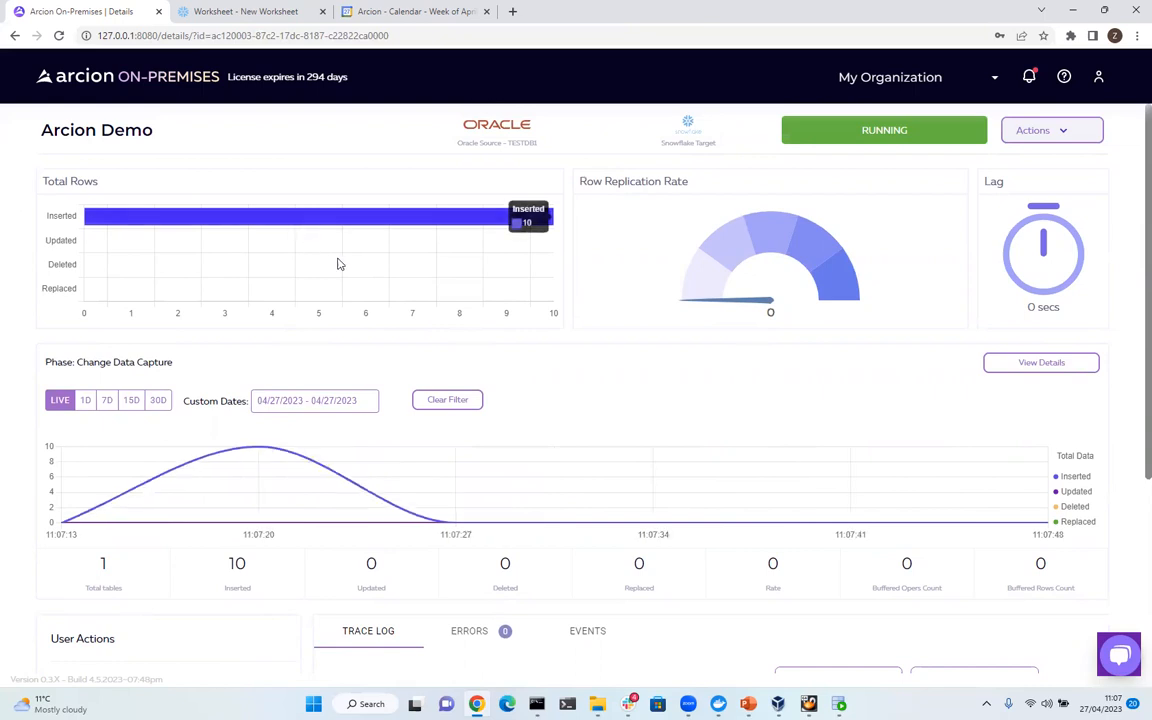
left_click(1041, 363)
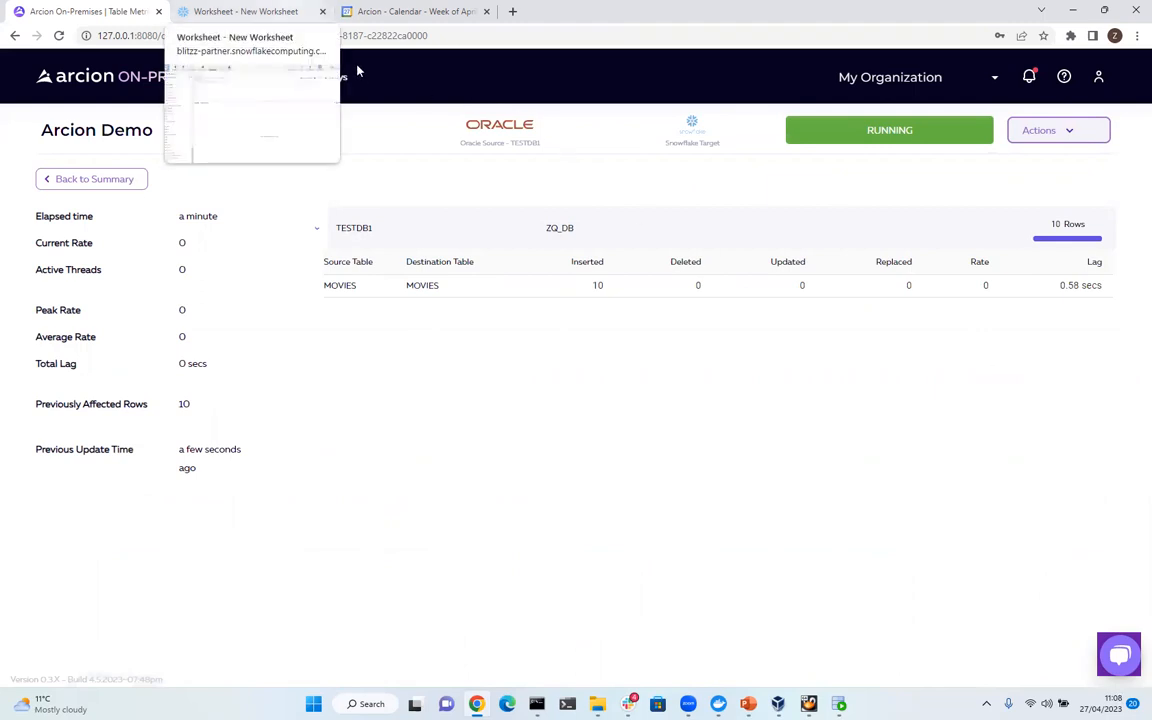
Switch to the Snowflake worksheet, refresh the database objects, and preview the data of the MOVIES table in ZQ_DB's TESTDB1 schema
left_click(246, 12)
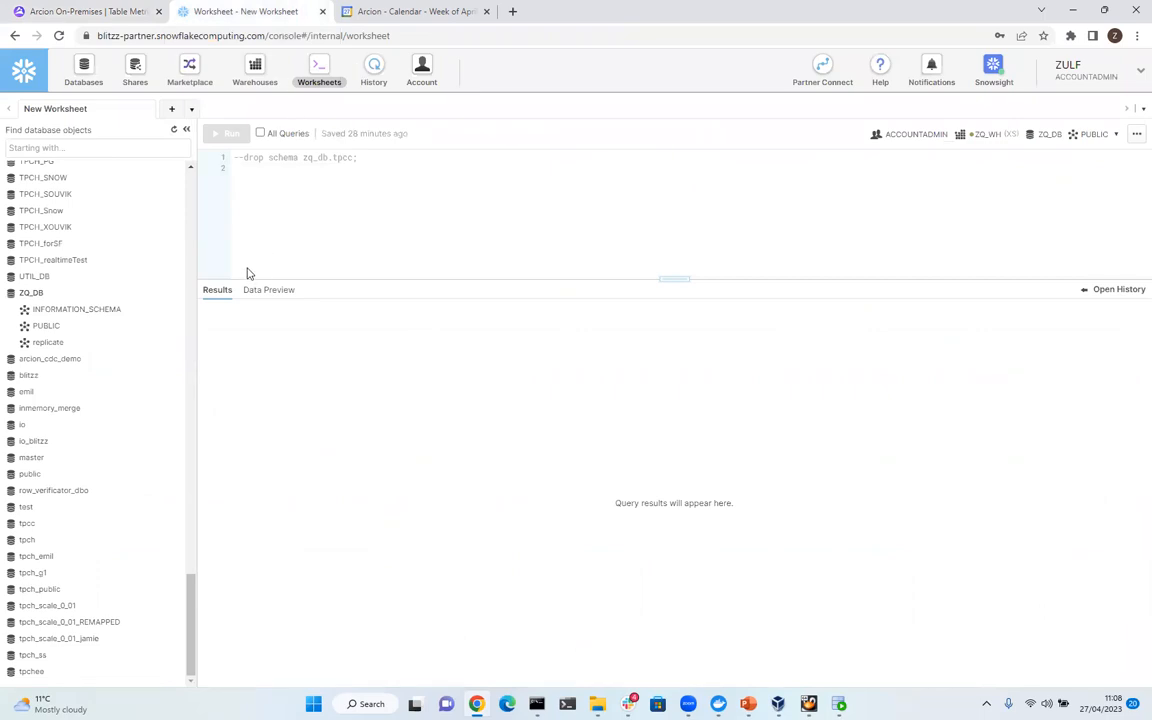
left_click(174, 133)
left_click_drag(189, 210, 198, 643)
mouse_move(25, 468)
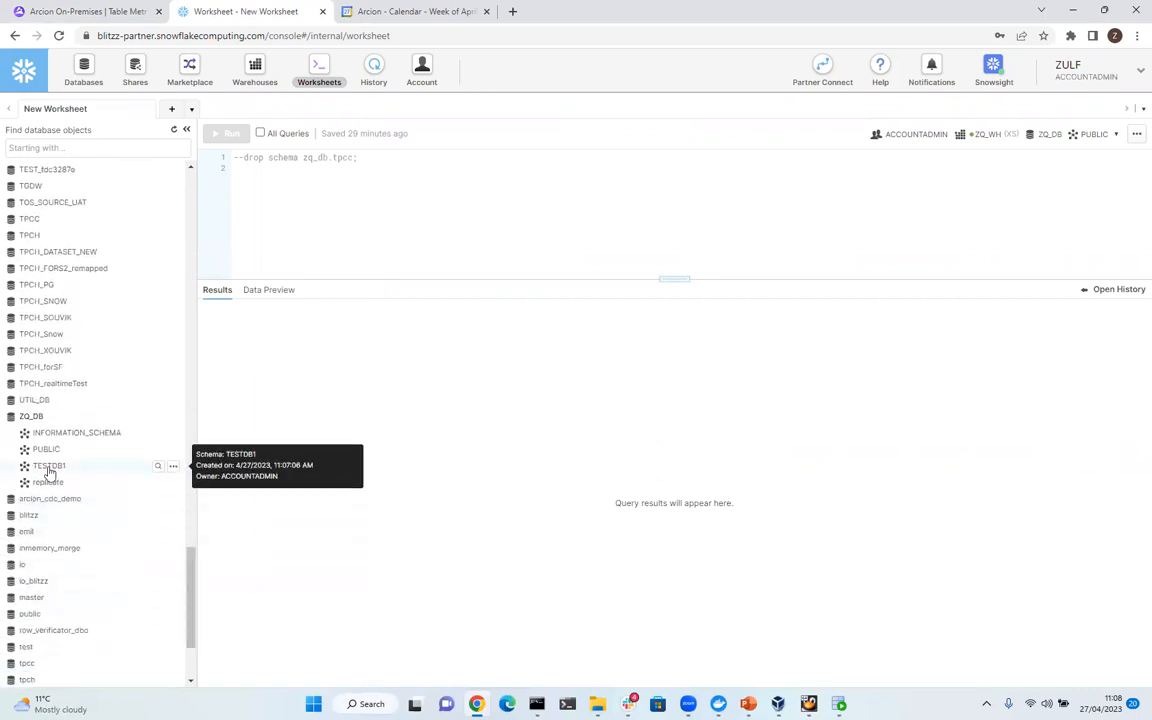
left_click(50, 467)
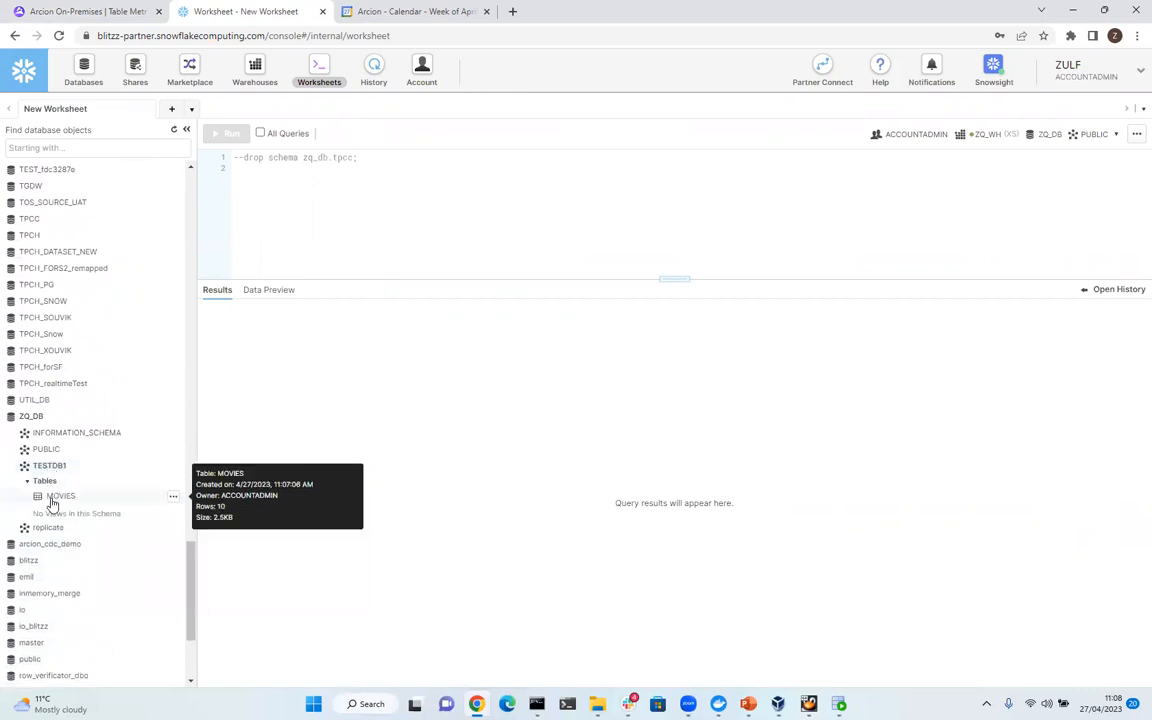
left_click(52, 498)
left_click(151, 457)
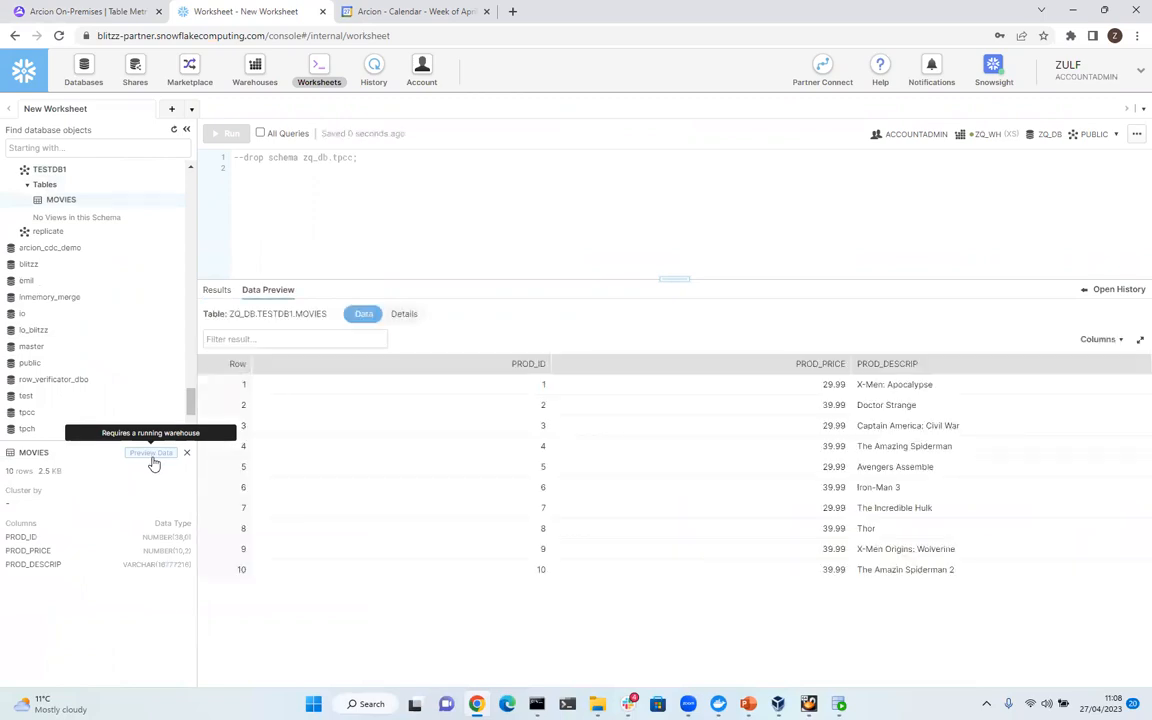
Switch to Oracle SQL Developer and review the insert, update and delete statements for the movies table in the TESTDB1 worksheet
mouse_move(838, 704)
left_click(838, 632)
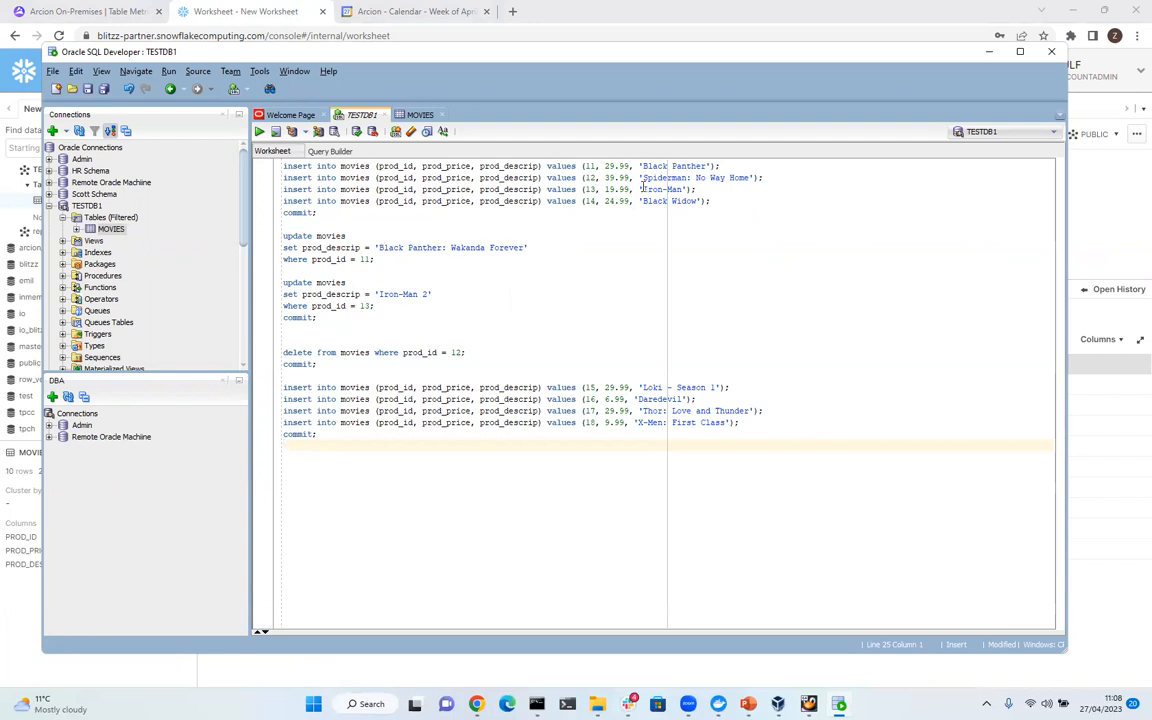
left_click_drag(643, 188, 684, 178)
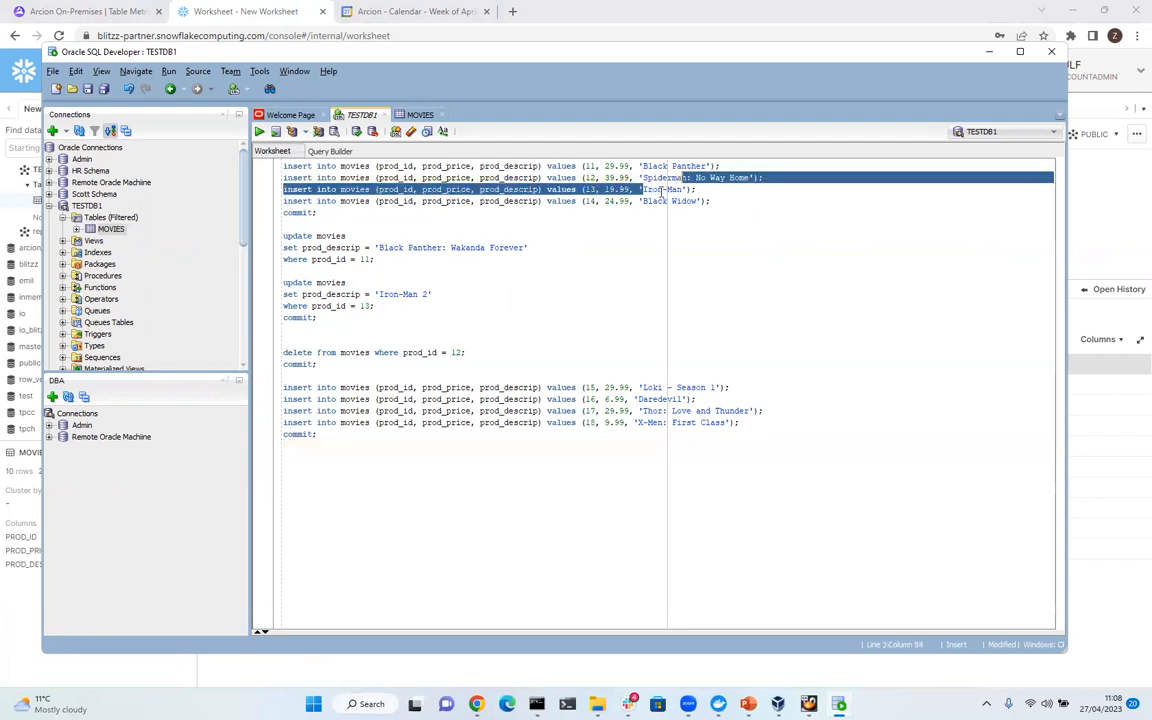
double_click(456, 352)
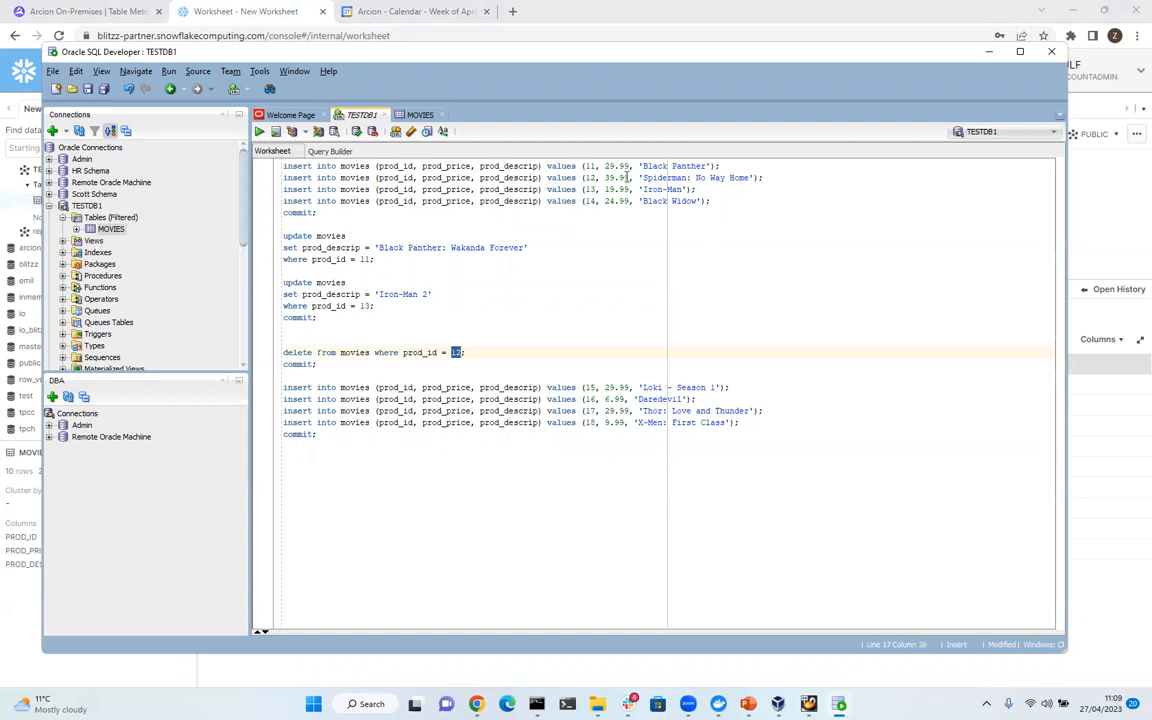
left_click(412, 317)
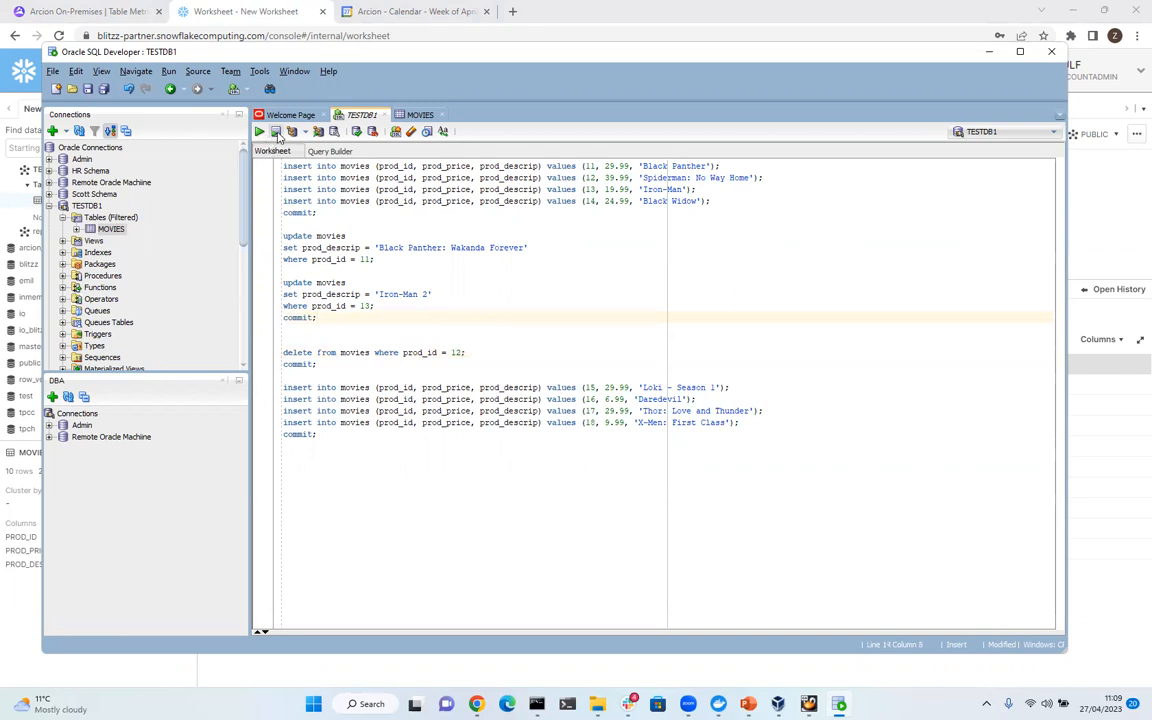
Run the whole TESTDB1 script of movies inserts, updates and deletes, and switch back to Arcion to open the Arcion Demo replication's overview
left_click(278, 136)
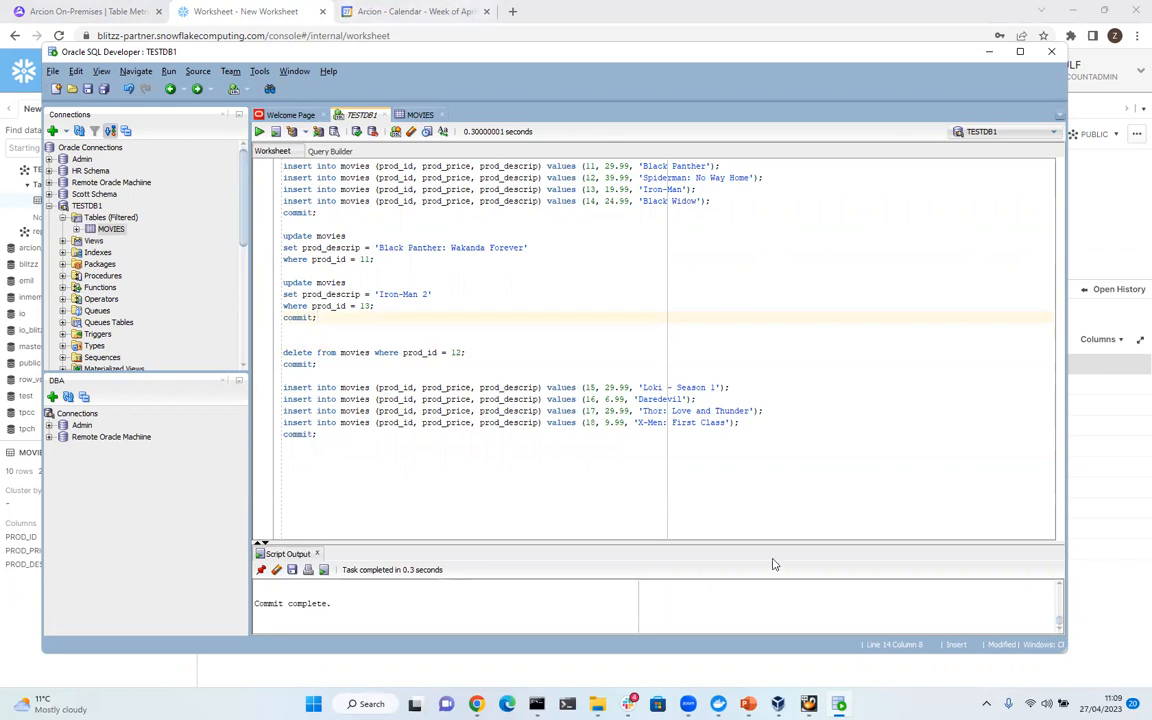
mouse_move(476, 704)
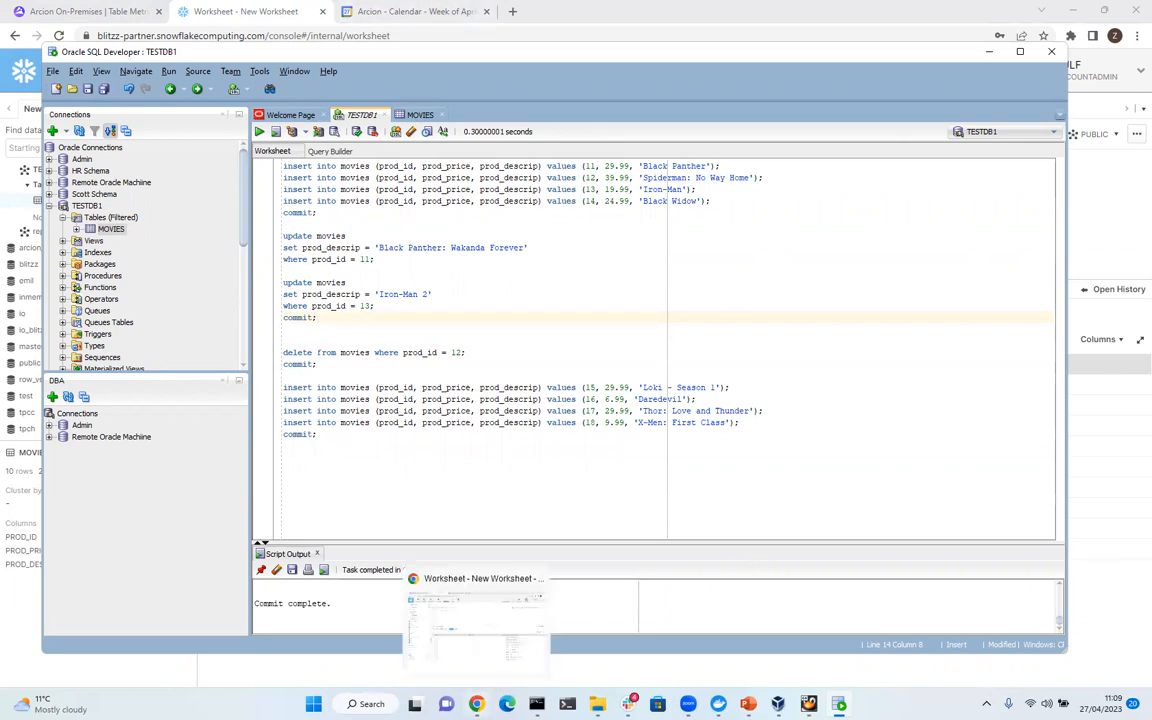
left_click(112, 29)
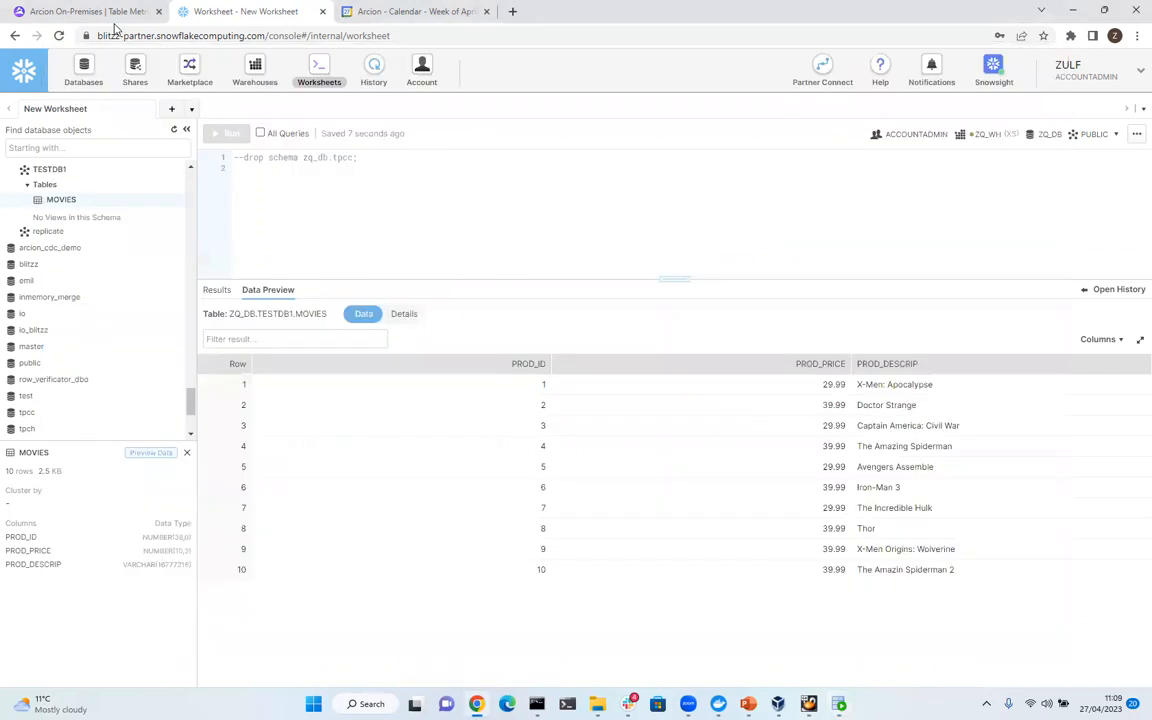
left_click(110, 14)
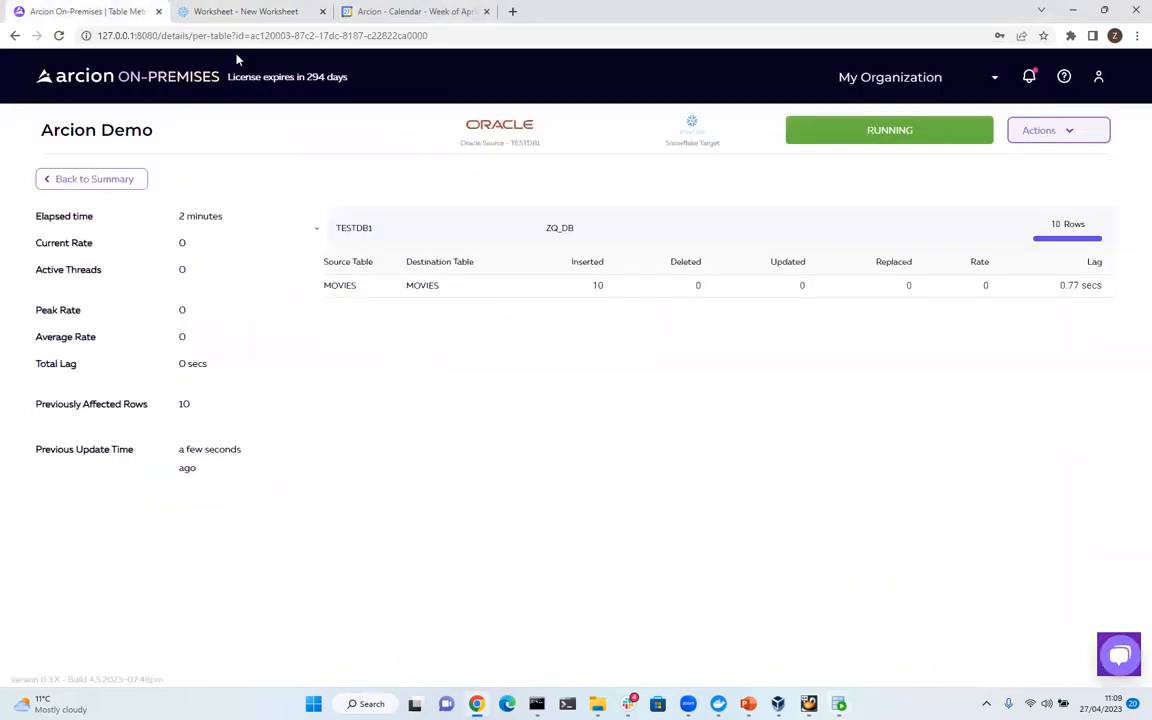
left_click(141, 71)
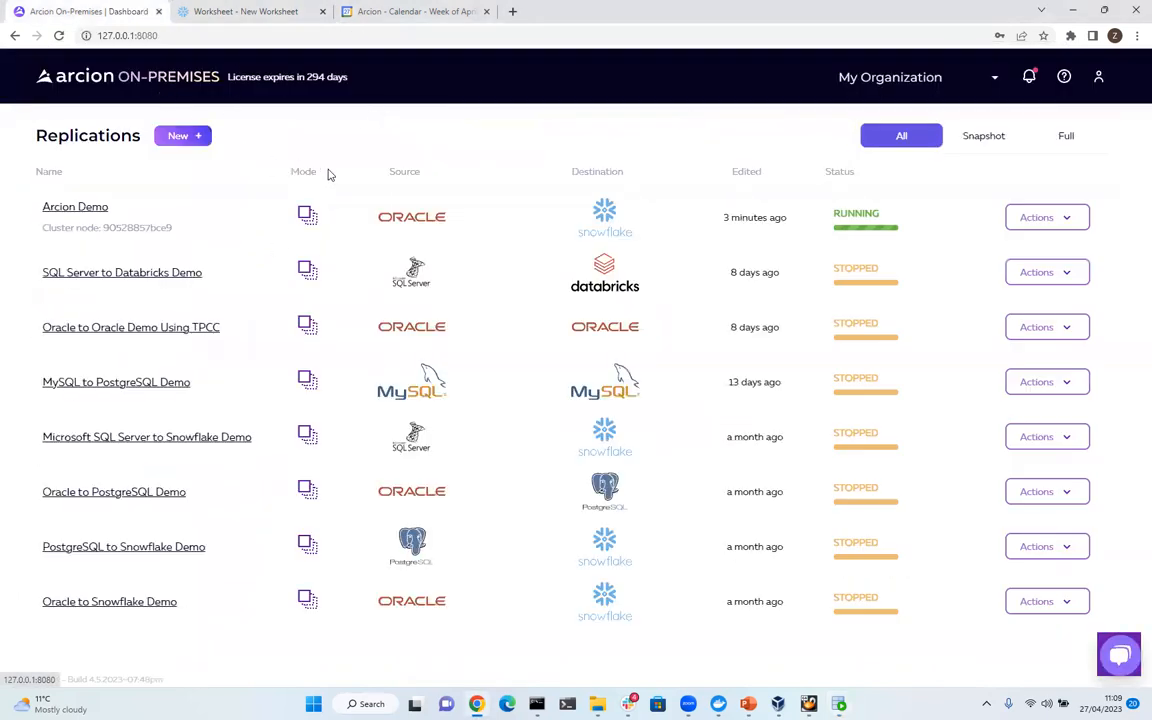
left_click(100, 207)
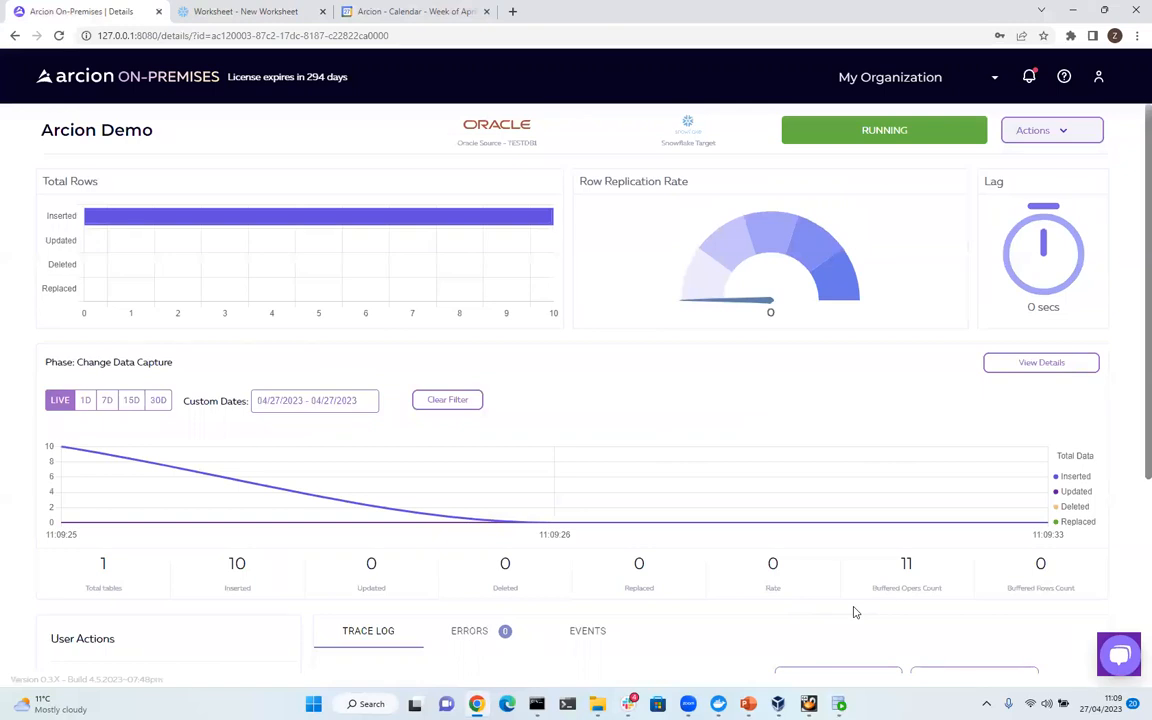
Examine the change data capture chart, row counts and trace log, hiding the Inserted series temporarily to inspect the updates and deletes
scroll(776, 612, "down", 3)
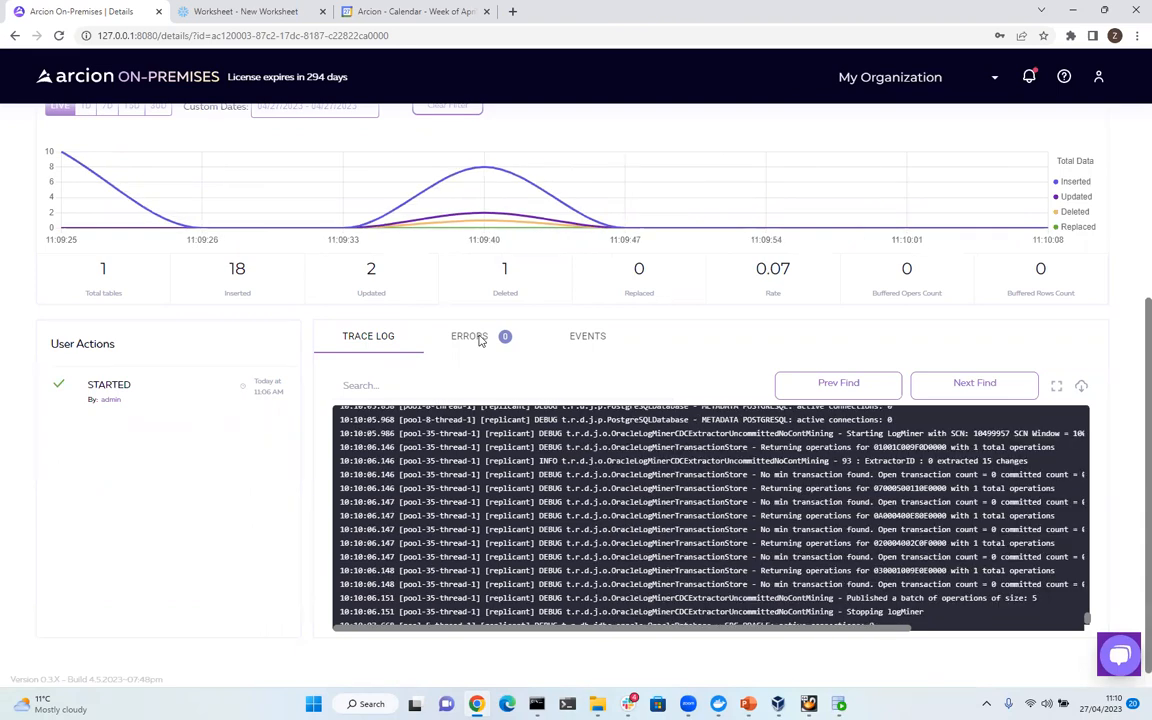
scroll(483, 278, "up", 1)
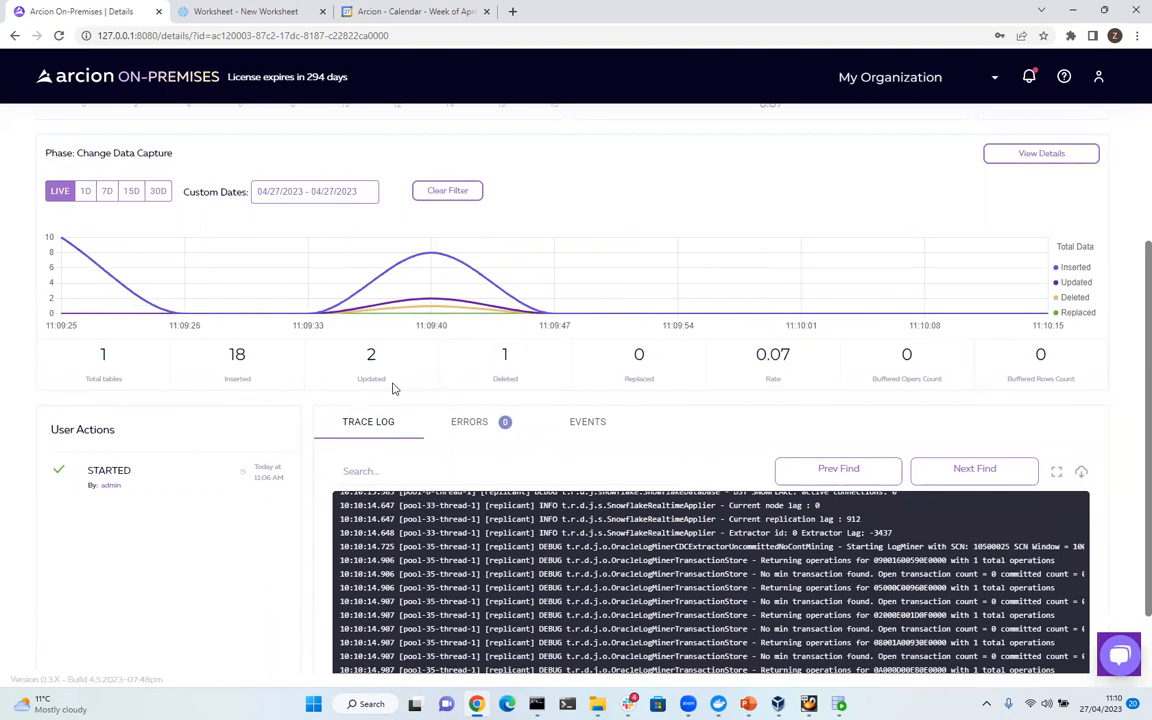
left_click(1075, 268)
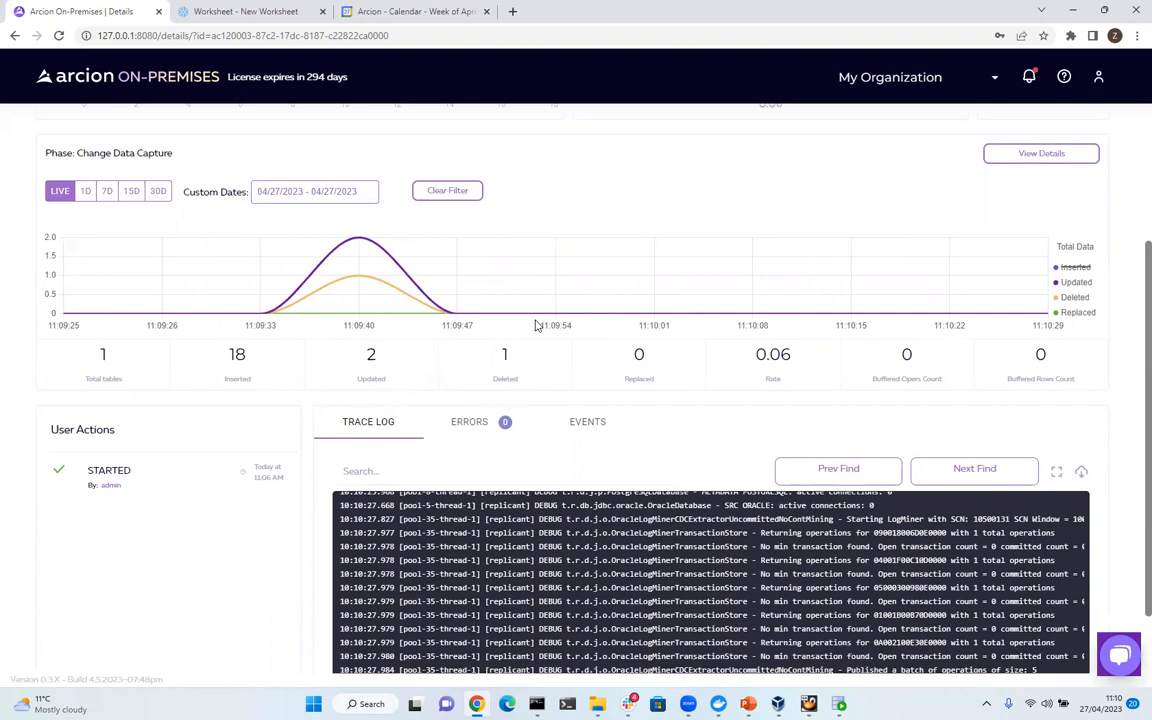
left_click(1076, 268)
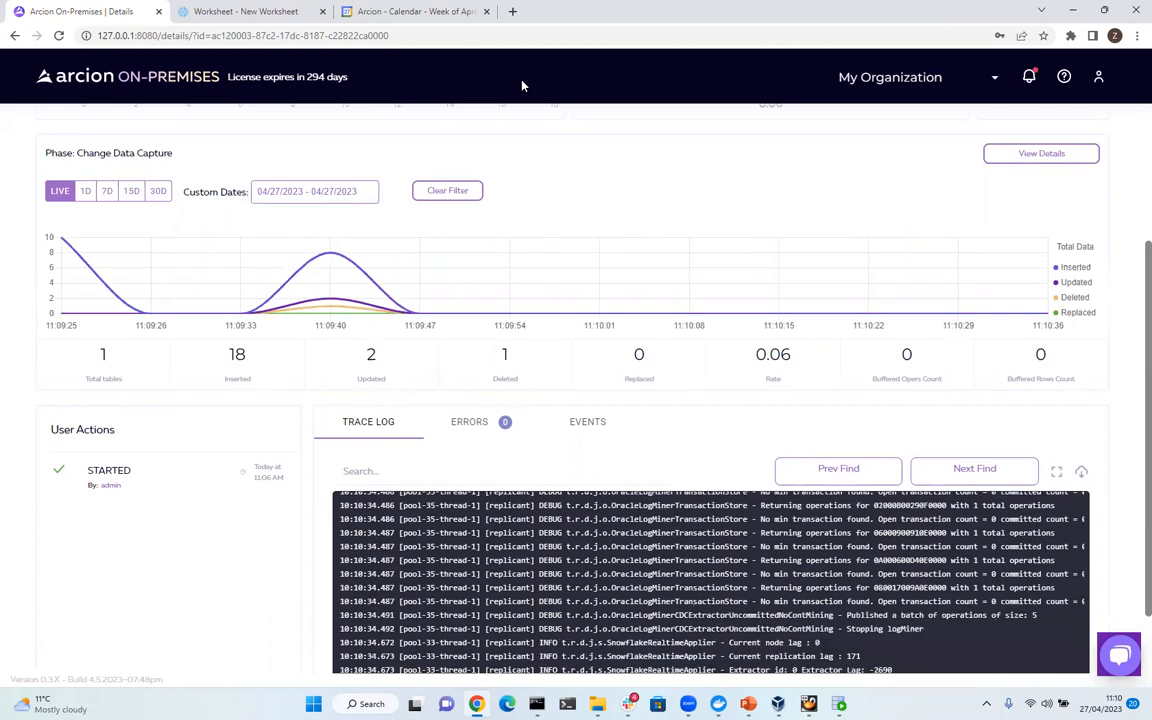
Switch to the Snowflake worksheet, reload the MOVIES table's data preview and check the replicated rows through the end of the table
left_click(228, 18)
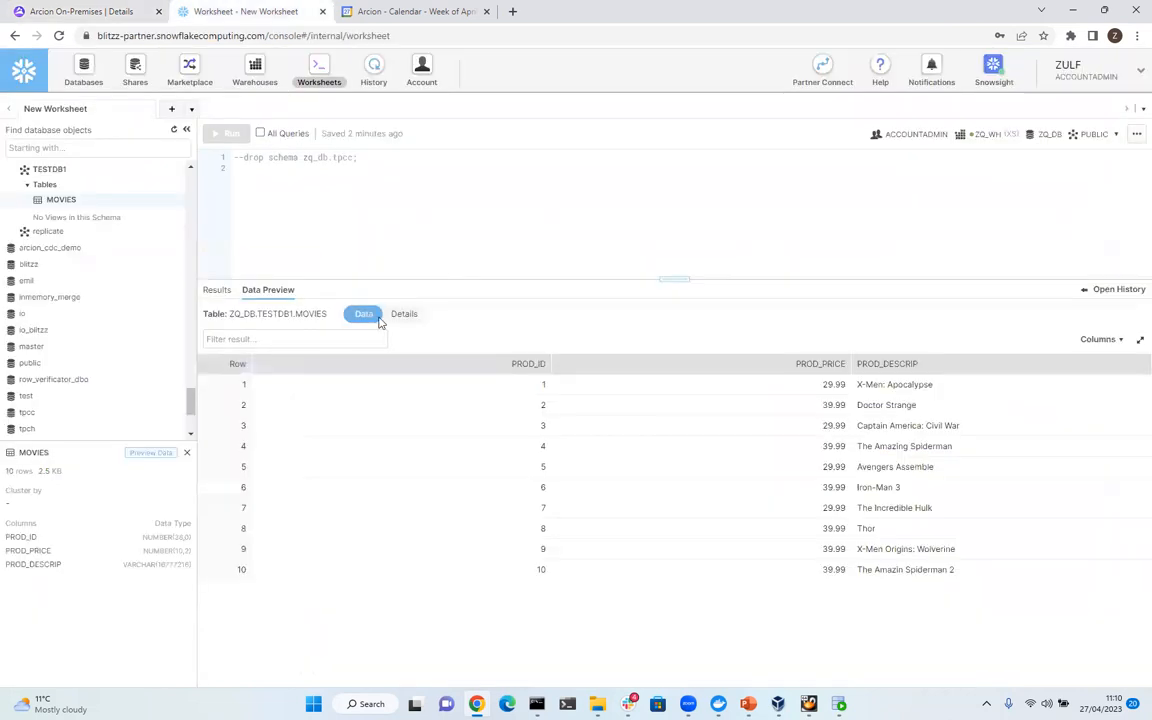
left_click(141, 456)
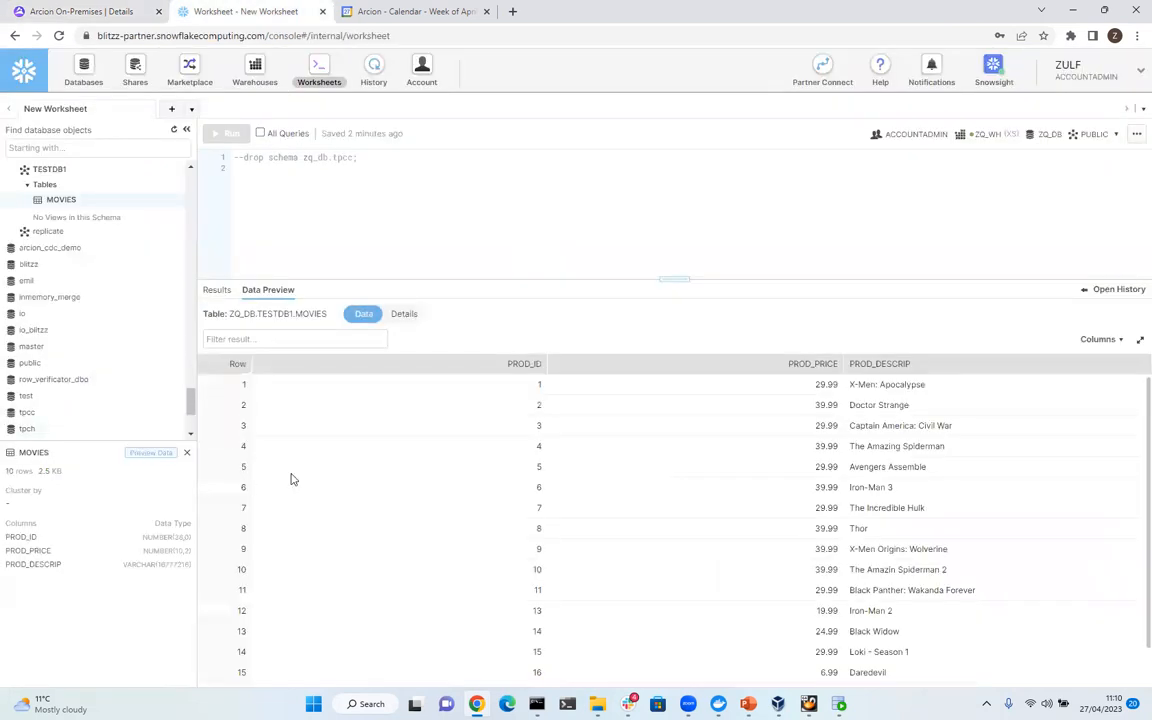
scroll(295, 480, "down", 1)
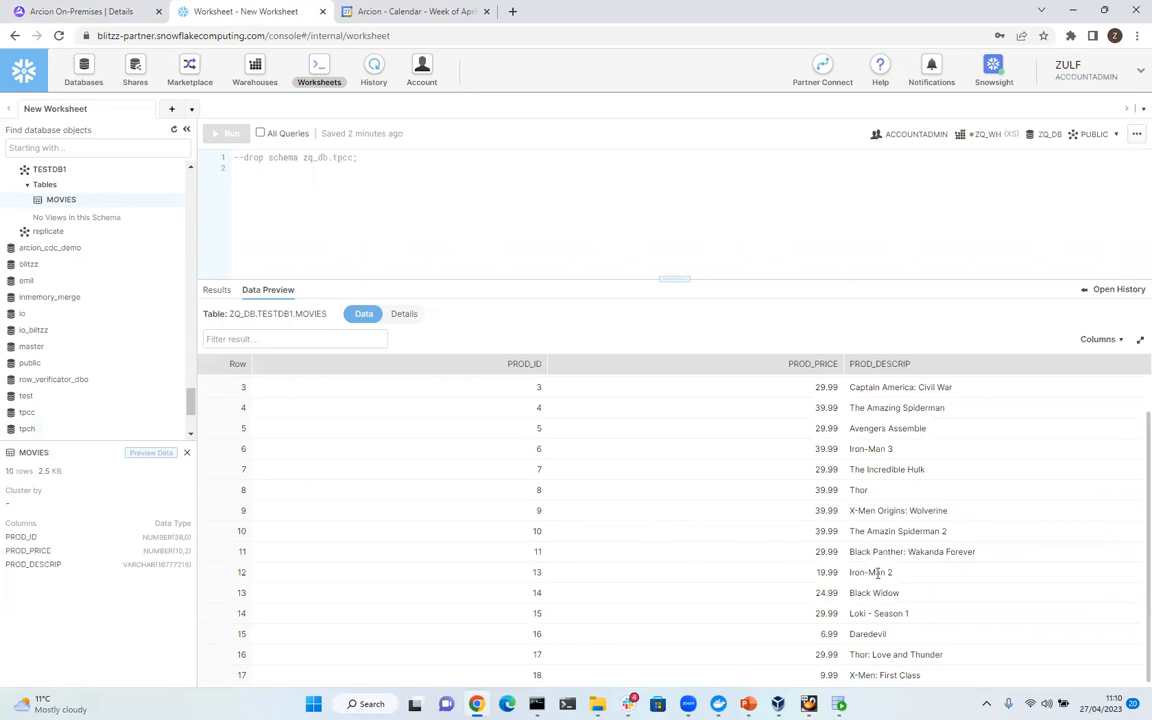
Switch to the PowerPoint presentation and show slide 3 with Arcion's contact links as a full-screen slide show, swapping out the presenter view
left_click(748, 704)
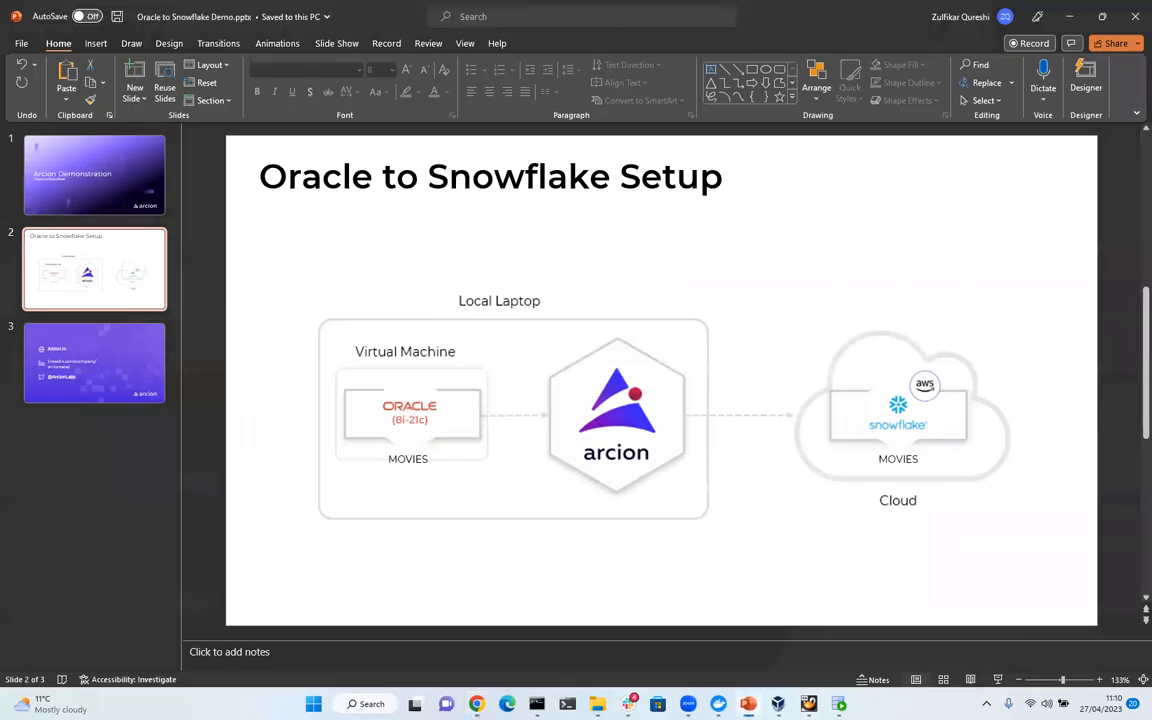
left_click(71, 361)
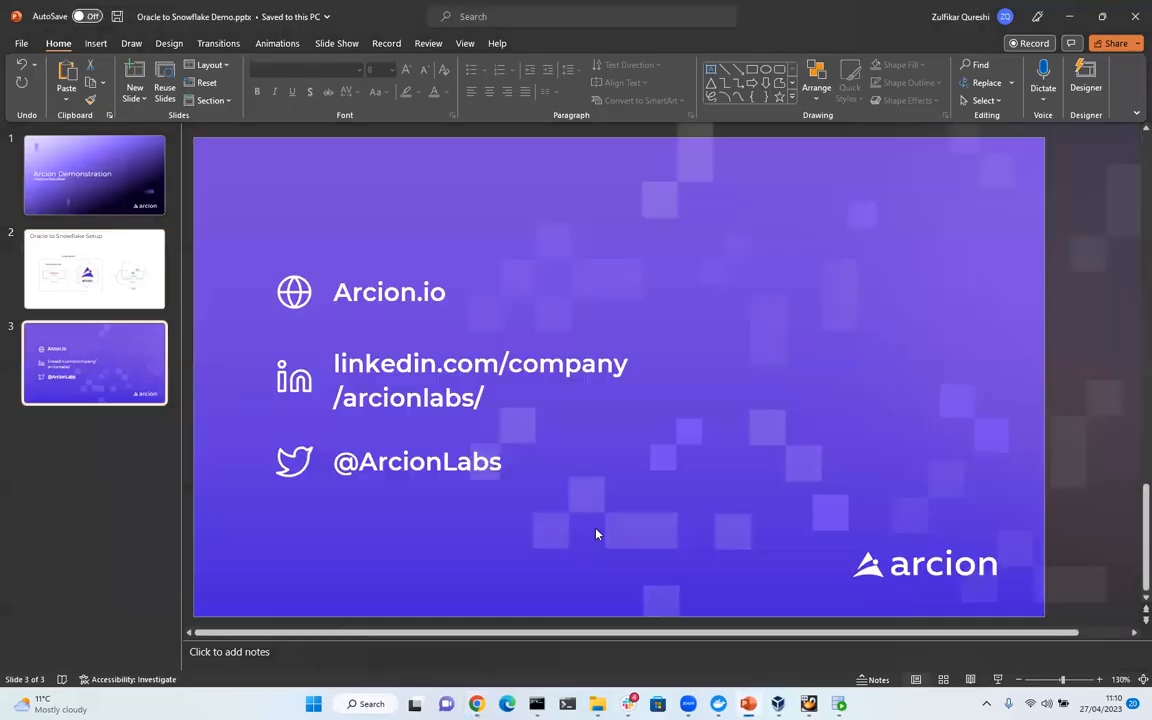
left_click(997, 680)
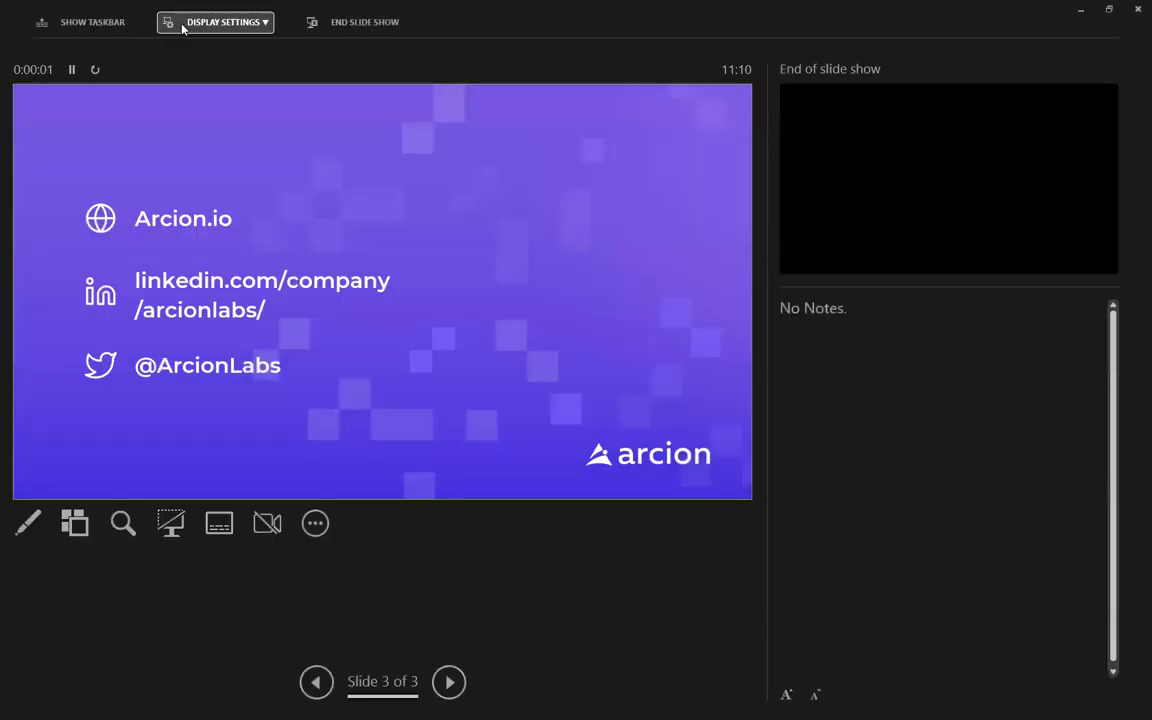
left_click(182, 28)
left_click(180, 47)
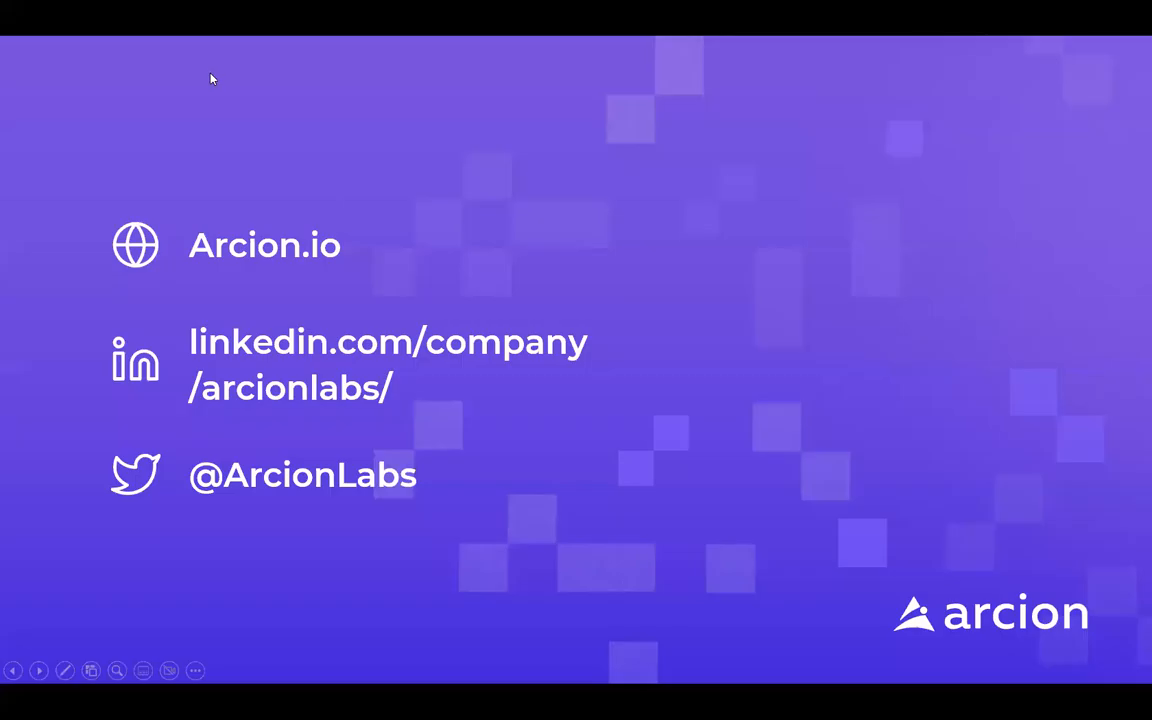